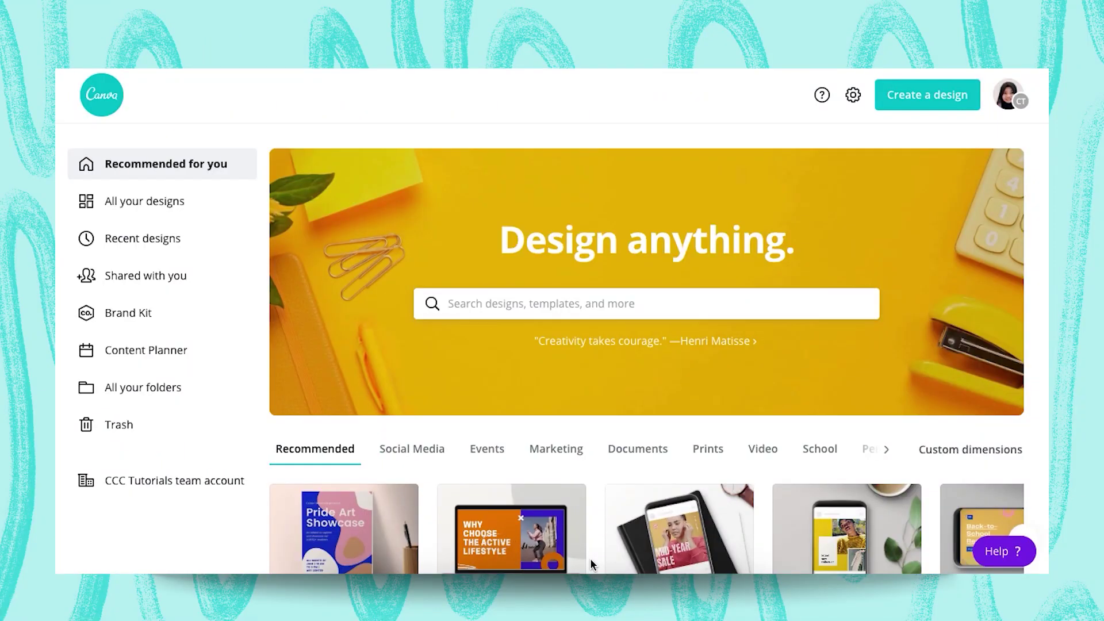
# Search 'instagram story' under Create a design and open a blank Instagram Story page
pyautogui.click(426, 454)
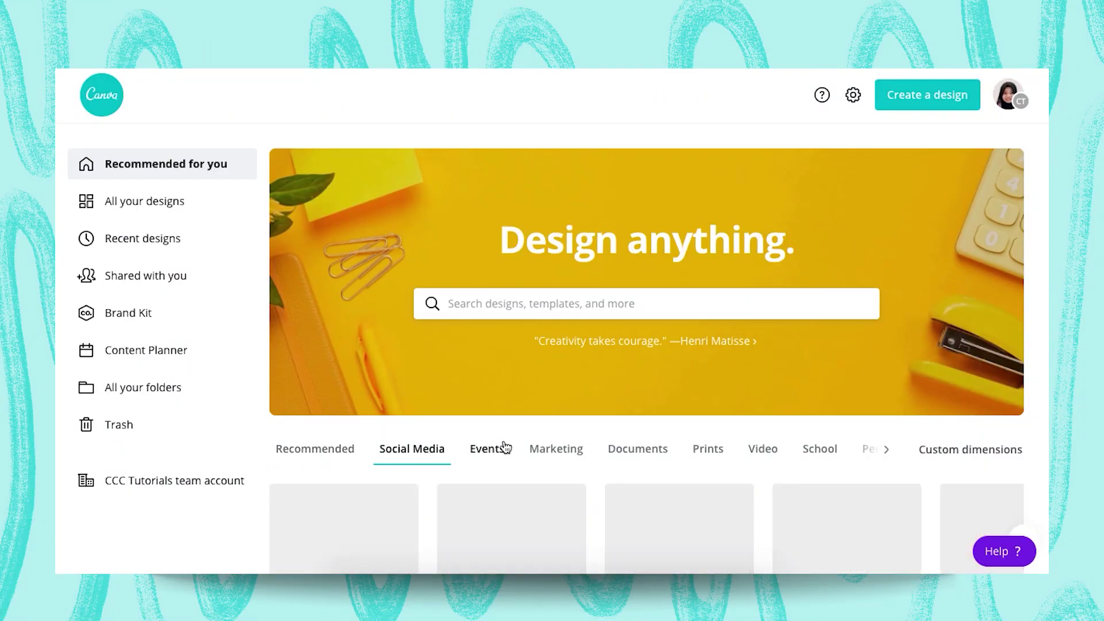
pyautogui.scroll(-1, 501, 446)
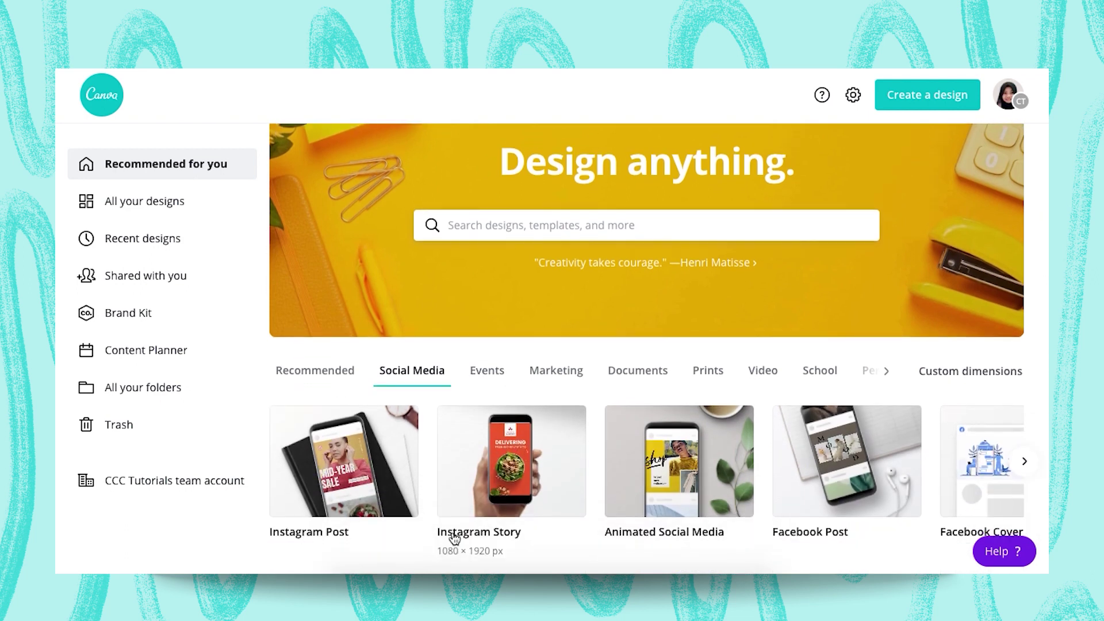
pyautogui.scroll(1, 425, 442)
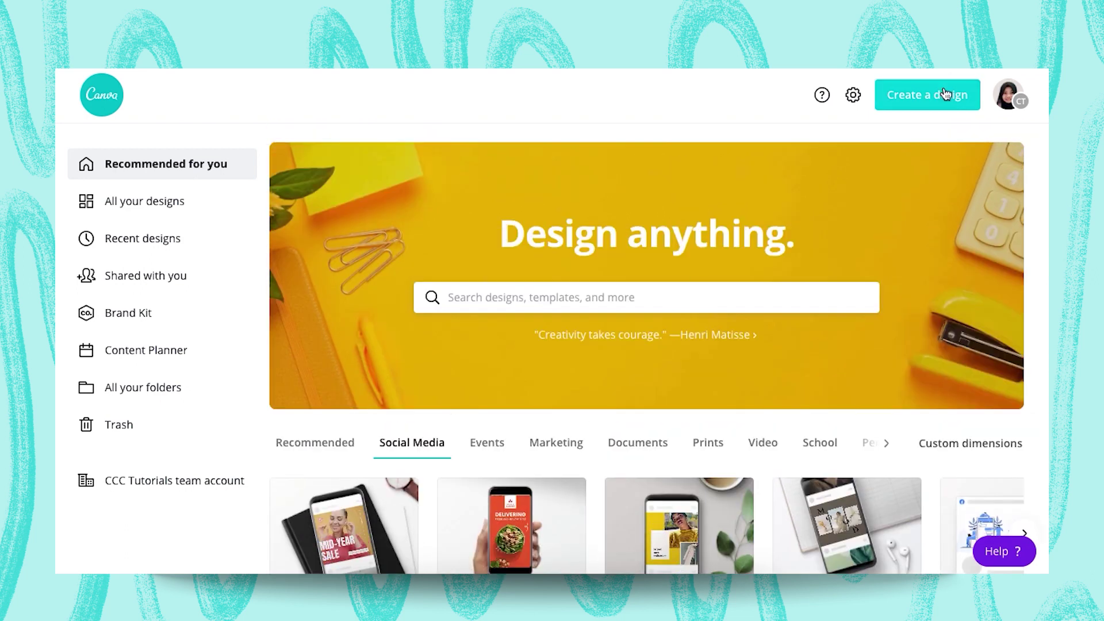
pyautogui.click(927, 95)
pyautogui.write('in')
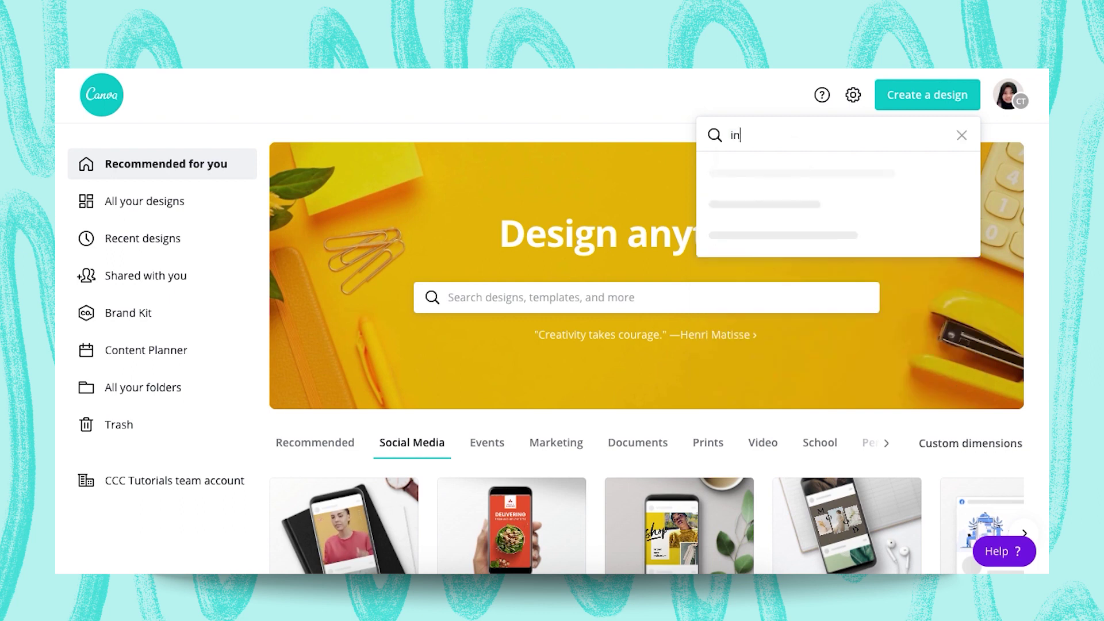
pyautogui.write('stagram story')
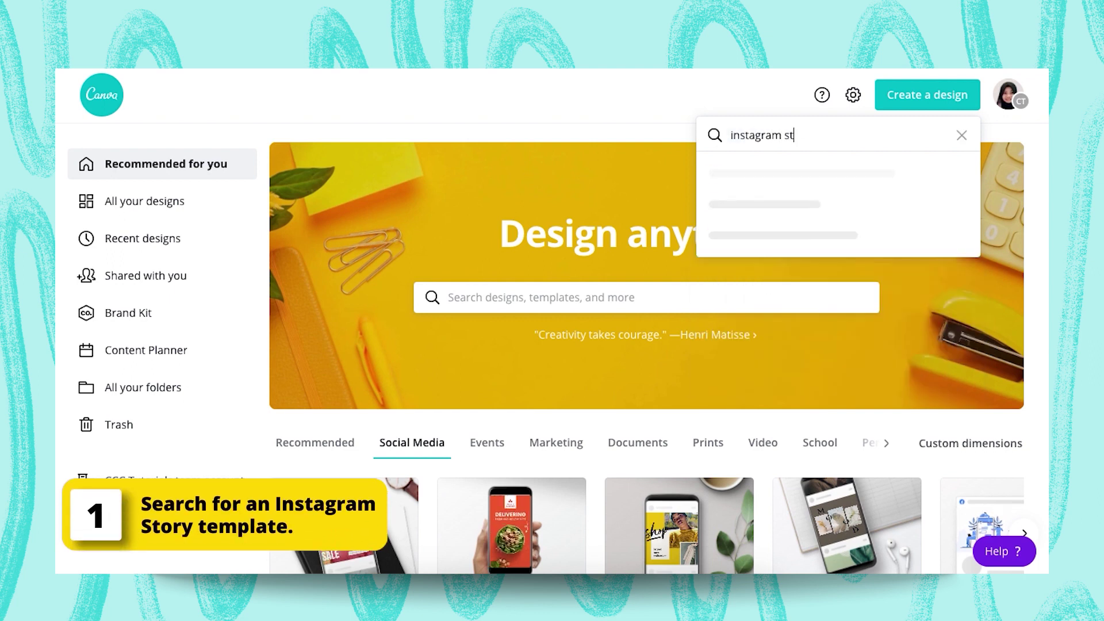
pyautogui.click(819, 174)
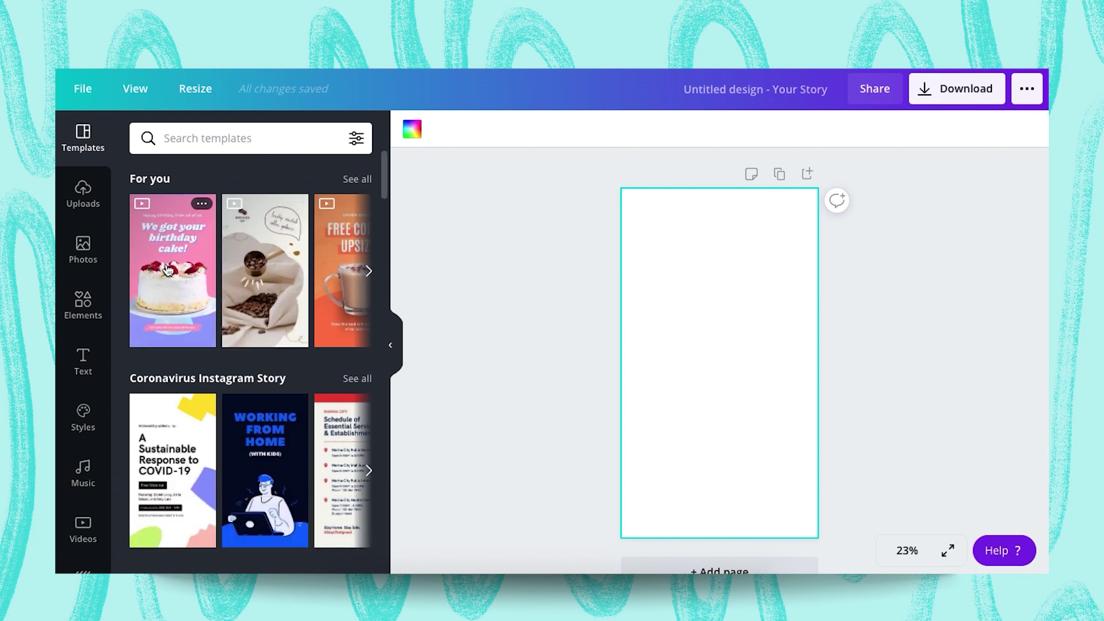
# Apply the birthday cake story template and inspect its ice cream cone cutout
pyautogui.click(168, 270)
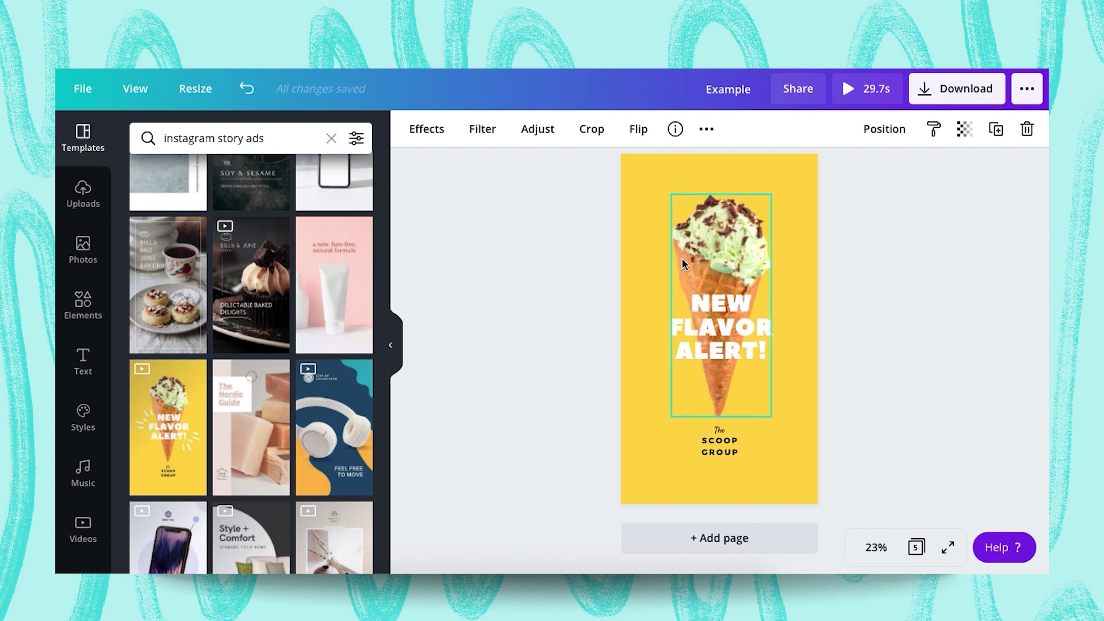
pyautogui.click(718, 242)
pyautogui.scroll(12, 725, 296)
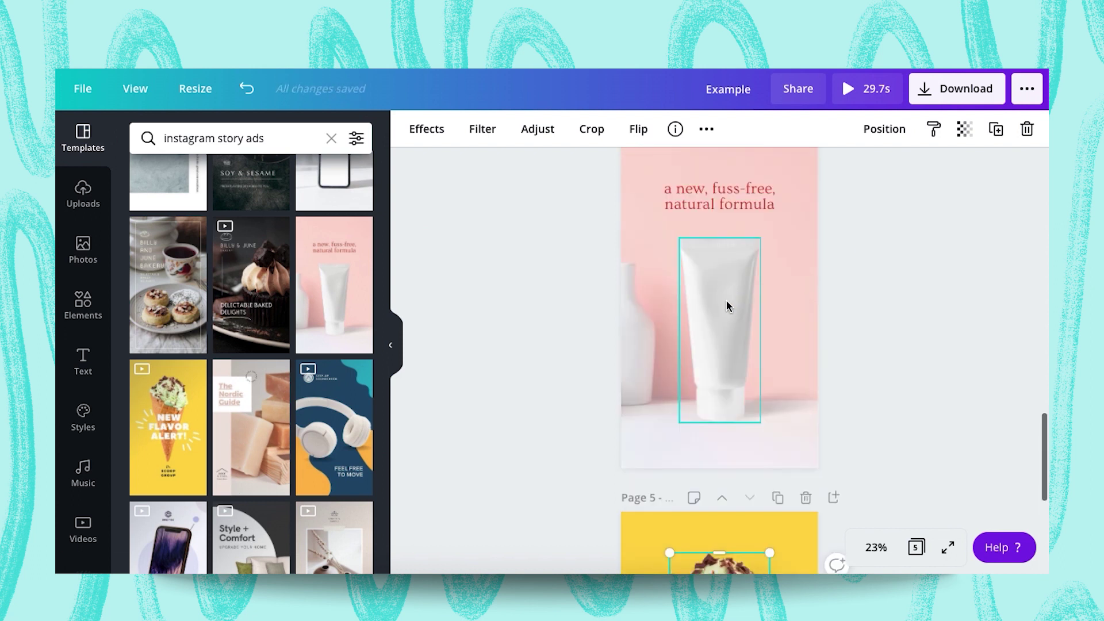
pyautogui.scroll(10, 725, 295)
# Inspect the coffee cup cutout image, then bring up the Photos library
pyautogui.scroll(-4, 722, 403)
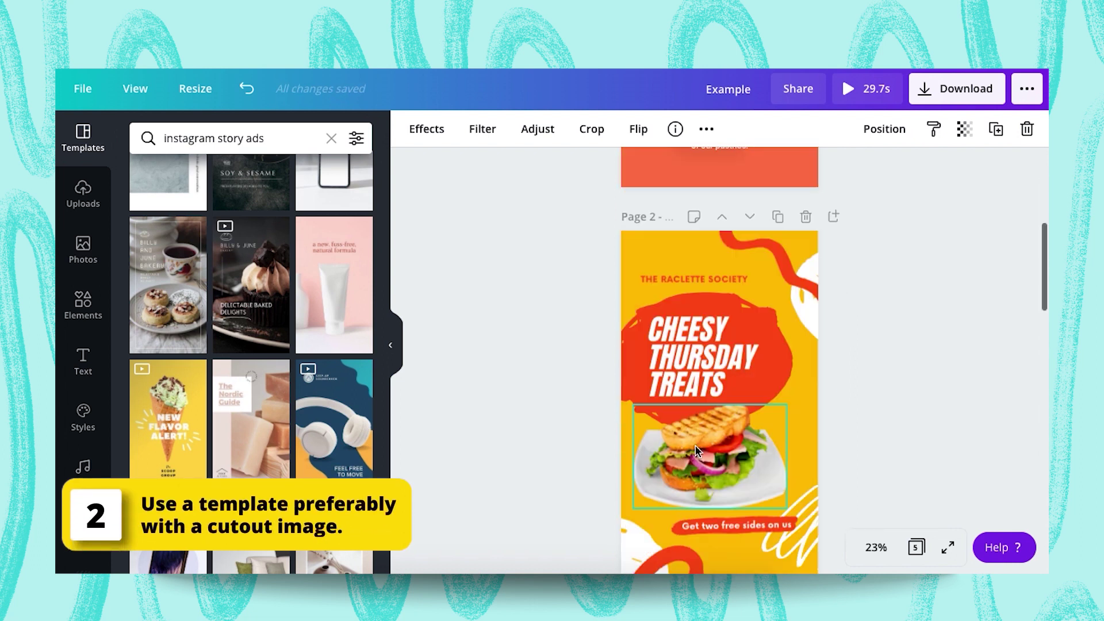
pyautogui.scroll(5, 719, 445)
pyautogui.scroll(1, 719, 446)
pyautogui.click(727, 380)
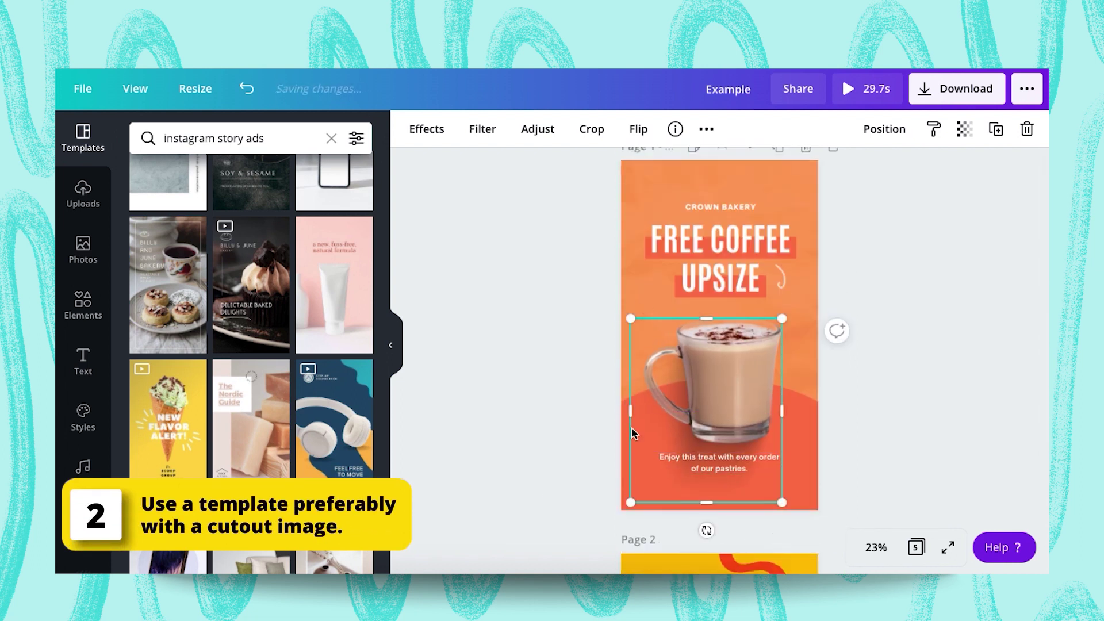
pyautogui.click(83, 248)
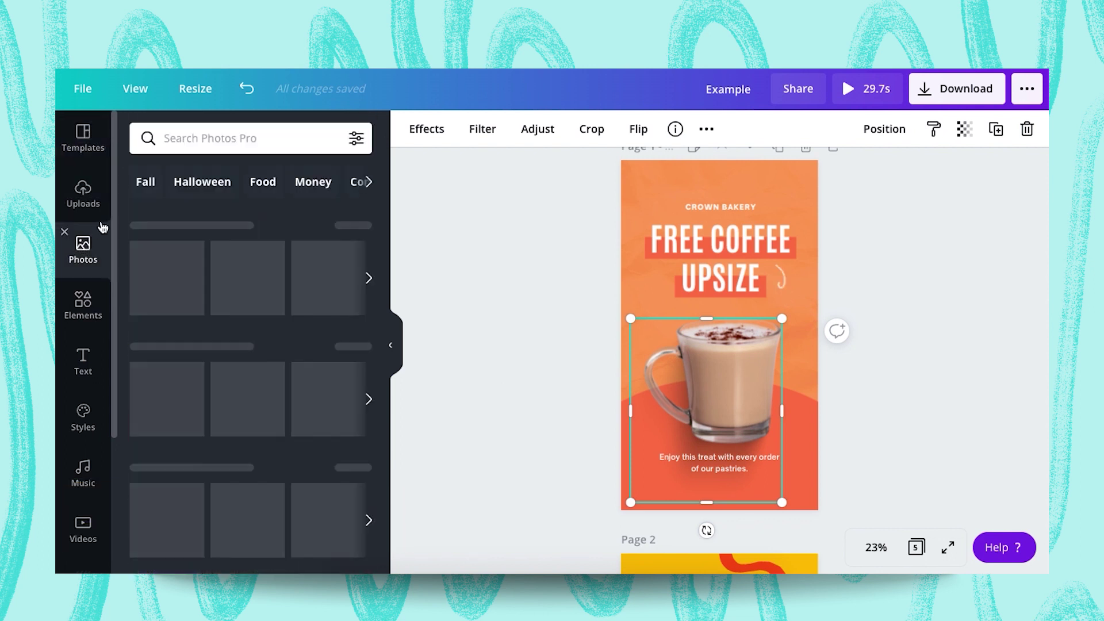
# Search Photos for 'cut' cutout images and filter the results to Free only
pyautogui.click(187, 134)
pyautogui.write('cut')
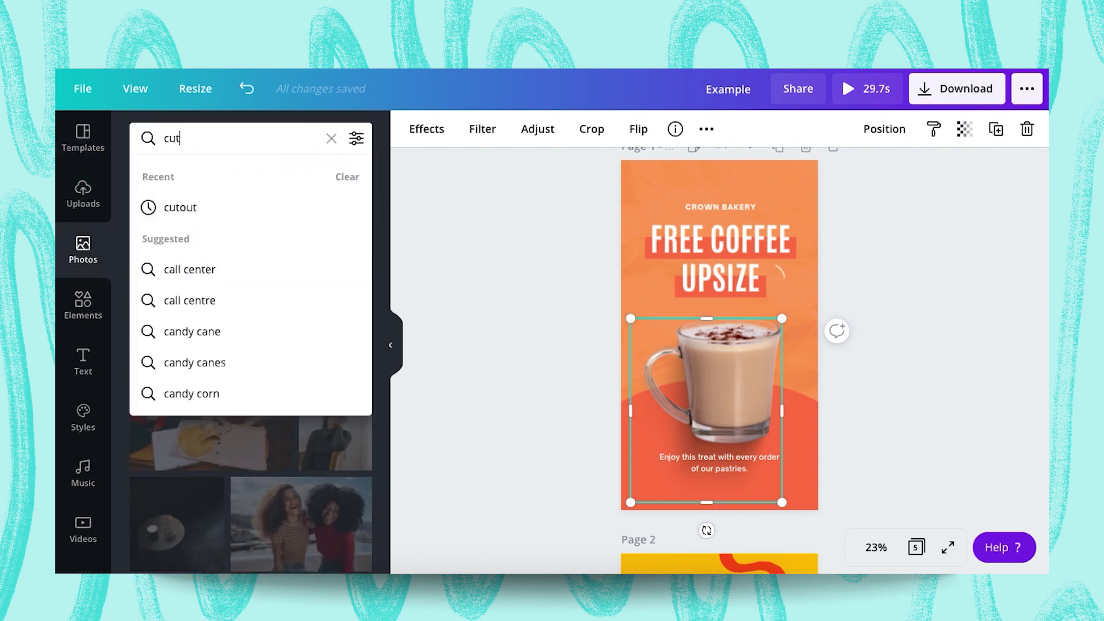
pyautogui.click(235, 215)
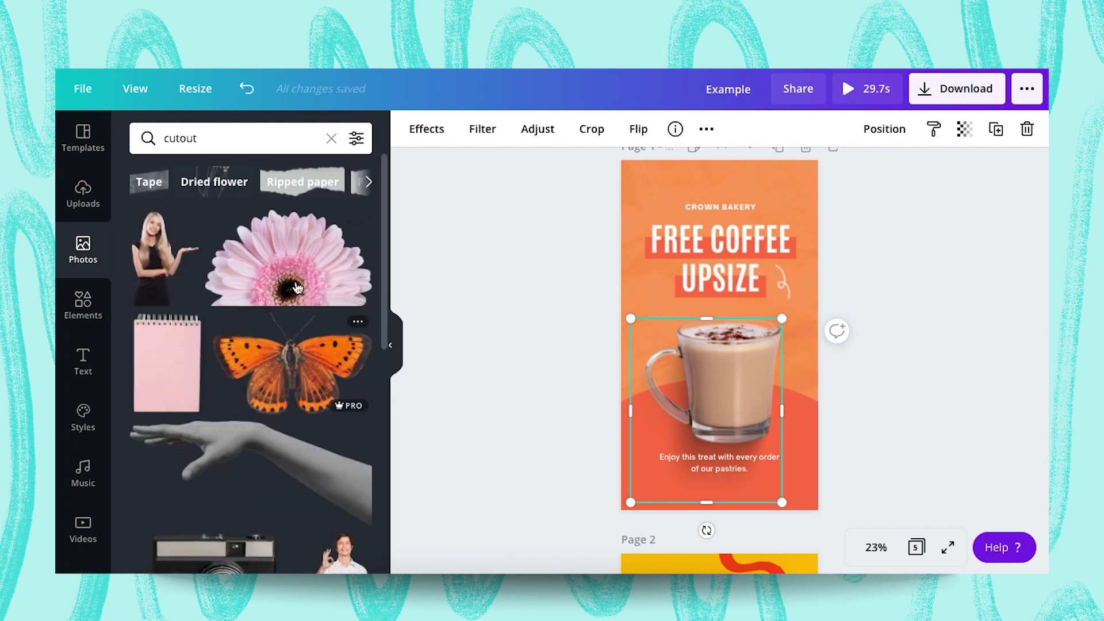
pyautogui.click(356, 138)
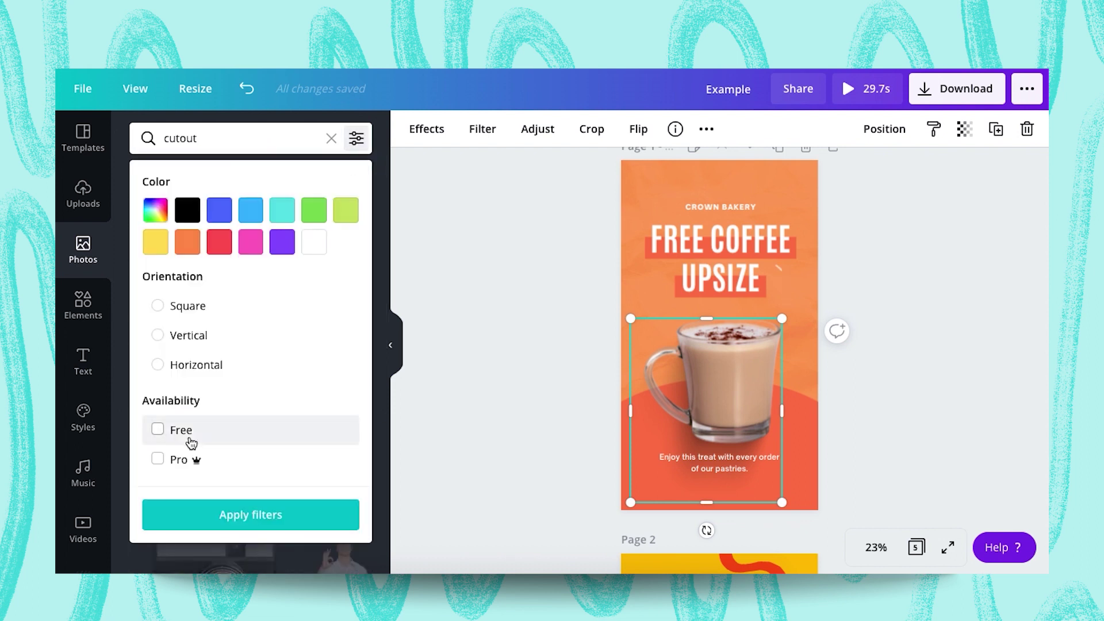
pyautogui.click(158, 433)
pyautogui.click(257, 523)
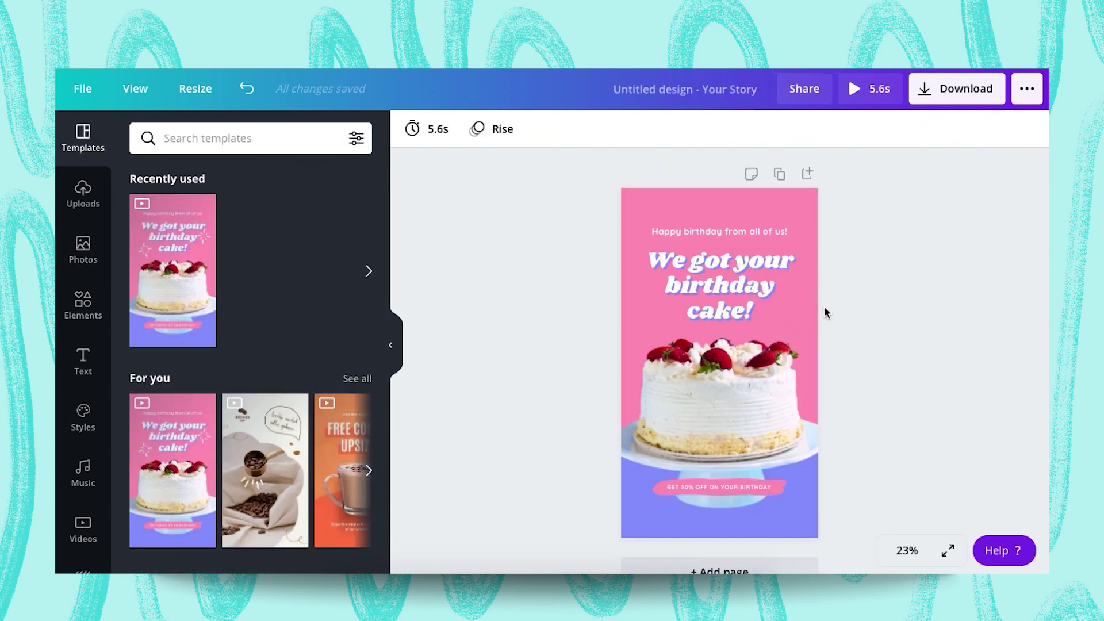
# Delete the sparkle beside the word 'cake!'
pyautogui.click(799, 290)
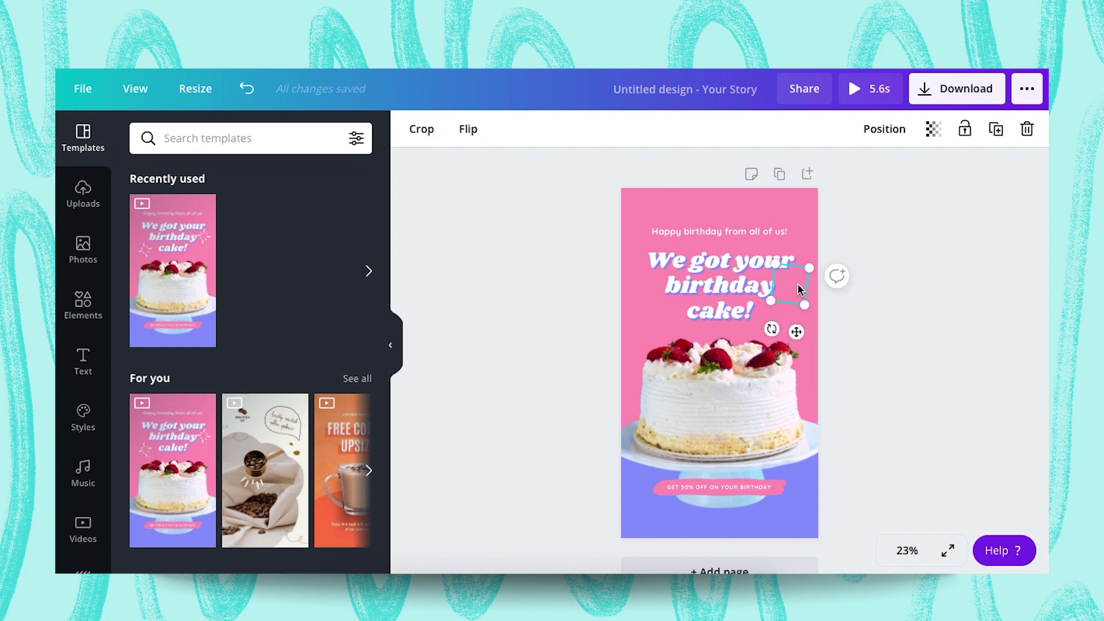
pyautogui.click(797, 289)
pyautogui.click(652, 329)
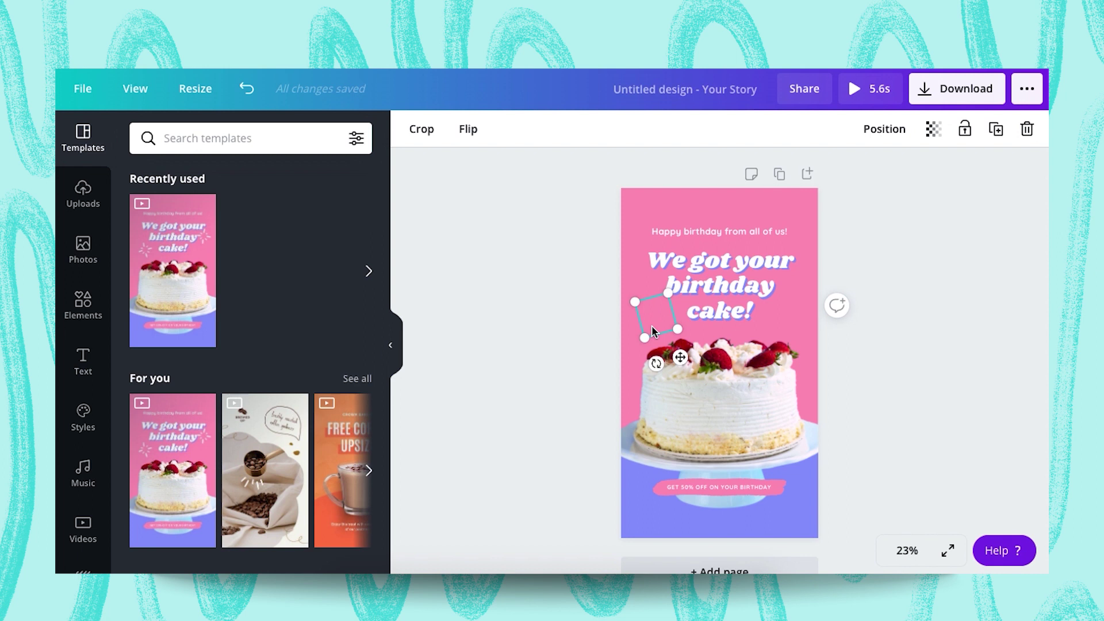
pyautogui.click(1035, 128)
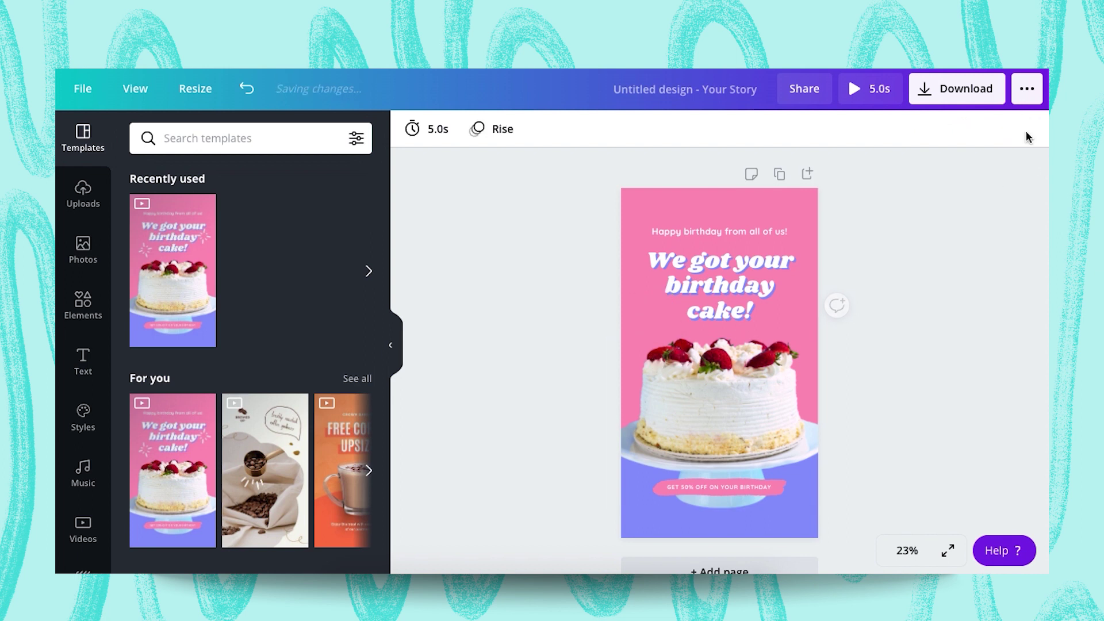
# Replace the headline text with 'Screenshot and Win a Prize!'
pyautogui.click(736, 285)
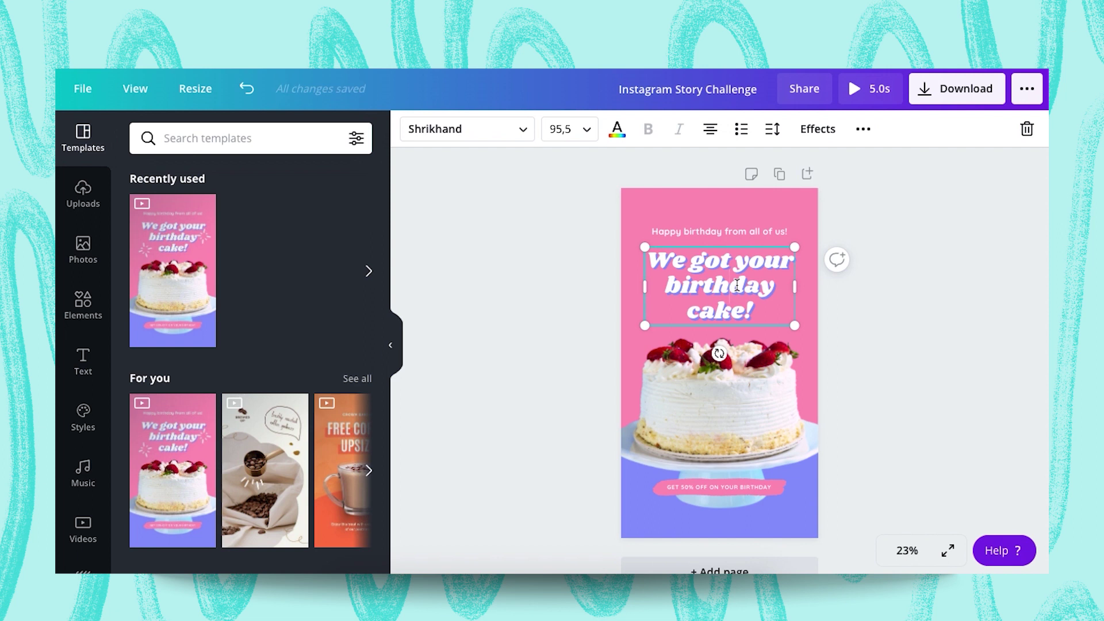
pyautogui.tripleClick(658, 260)
pyautogui.write('Sc')
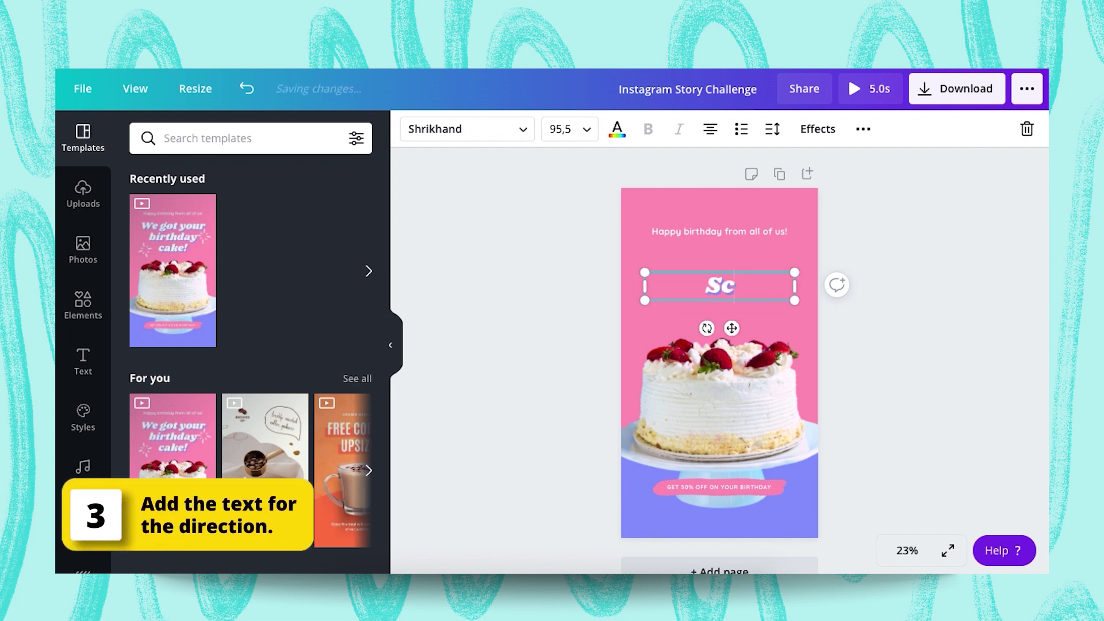
pyautogui.write('reenshot')
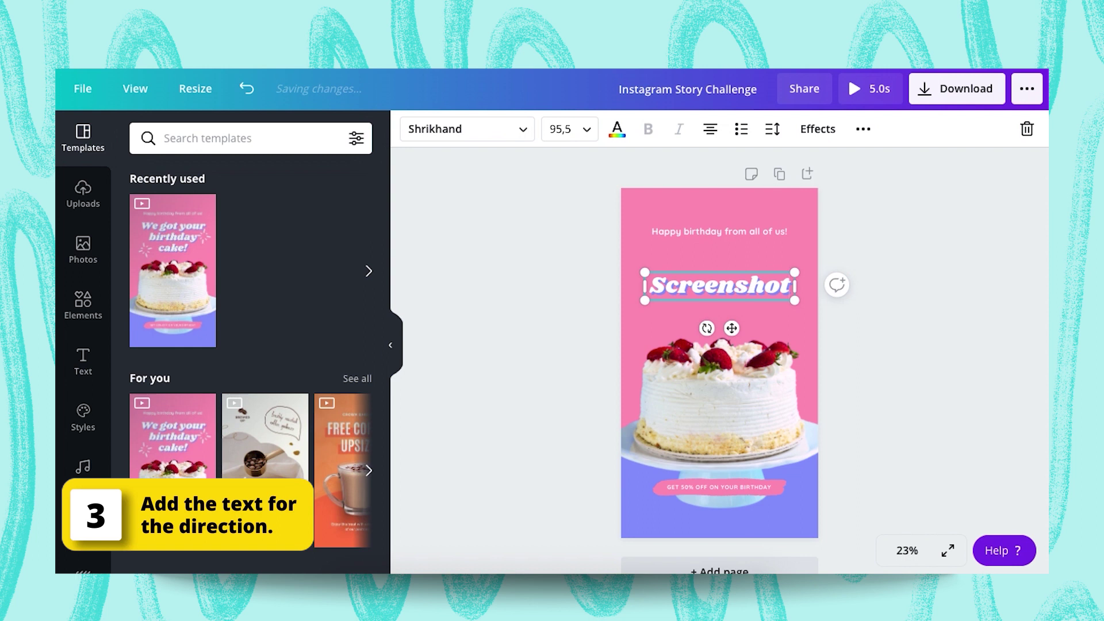
pyautogui.write(' and')
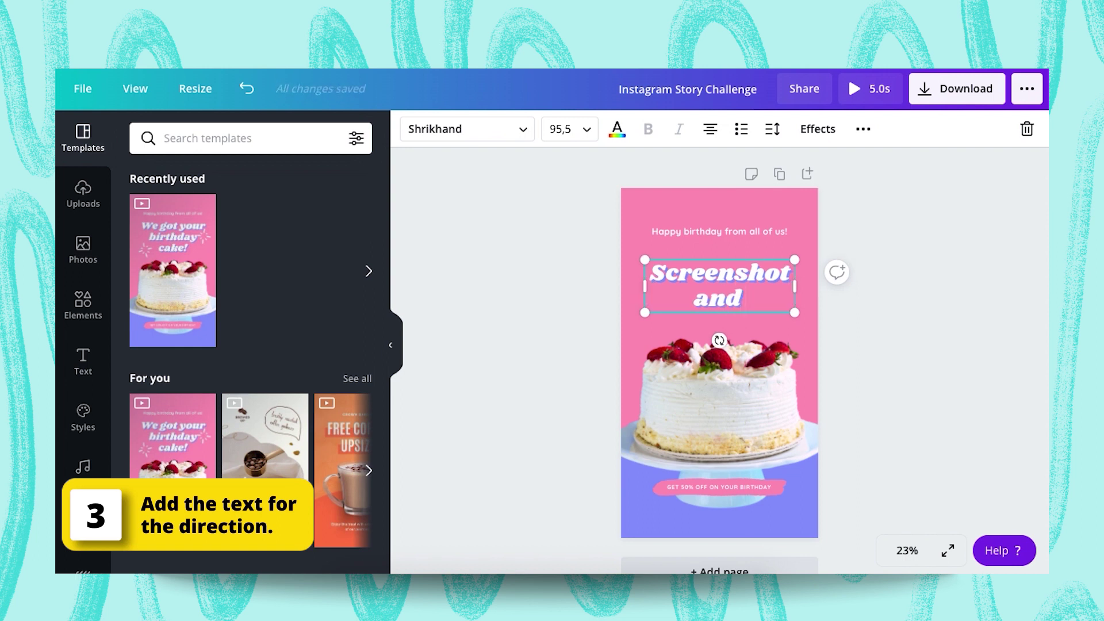
pyautogui.write(' Win a Prize!')
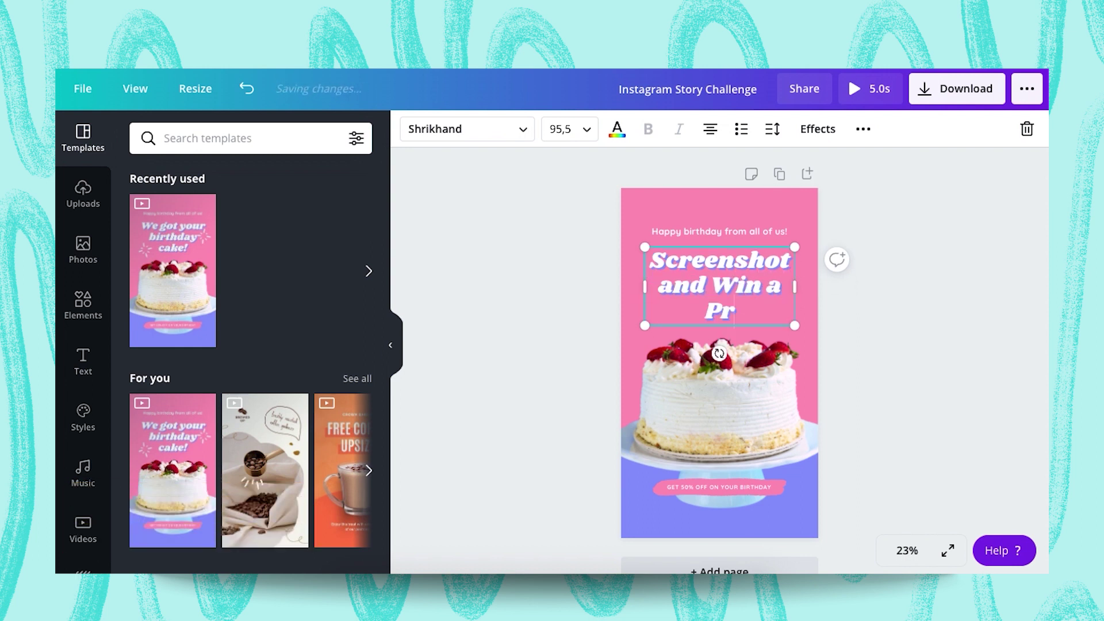
# Paste the shop's handle into the bottom label and set its font size to 28
pyautogui.click(740, 488)
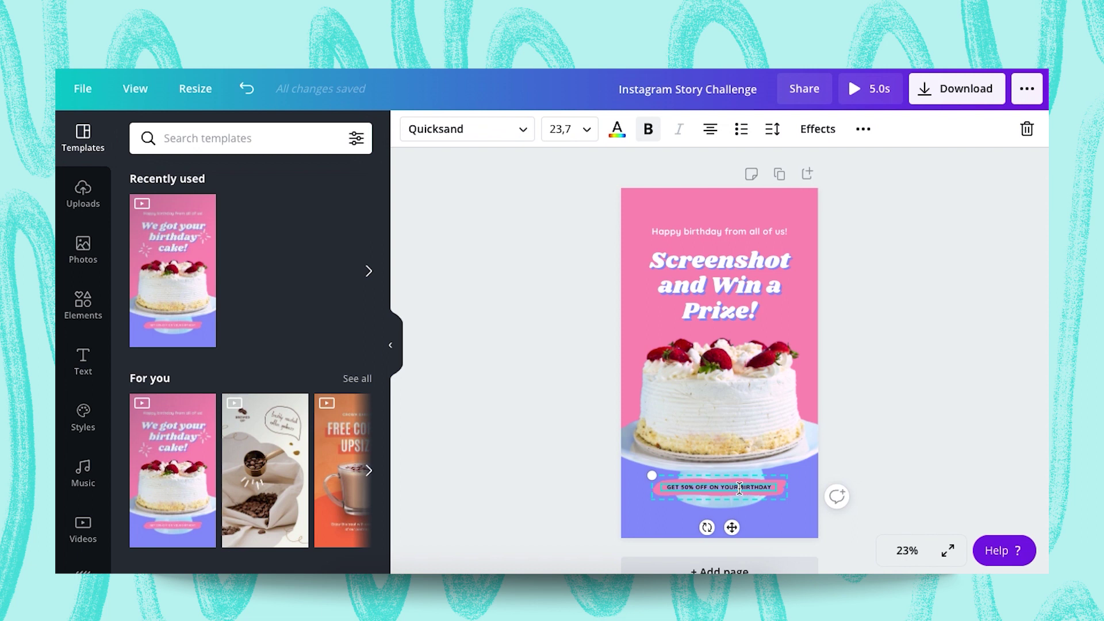
pyautogui.write('@SWEET')
pyautogui.click(857, 460)
pyautogui.click(745, 492)
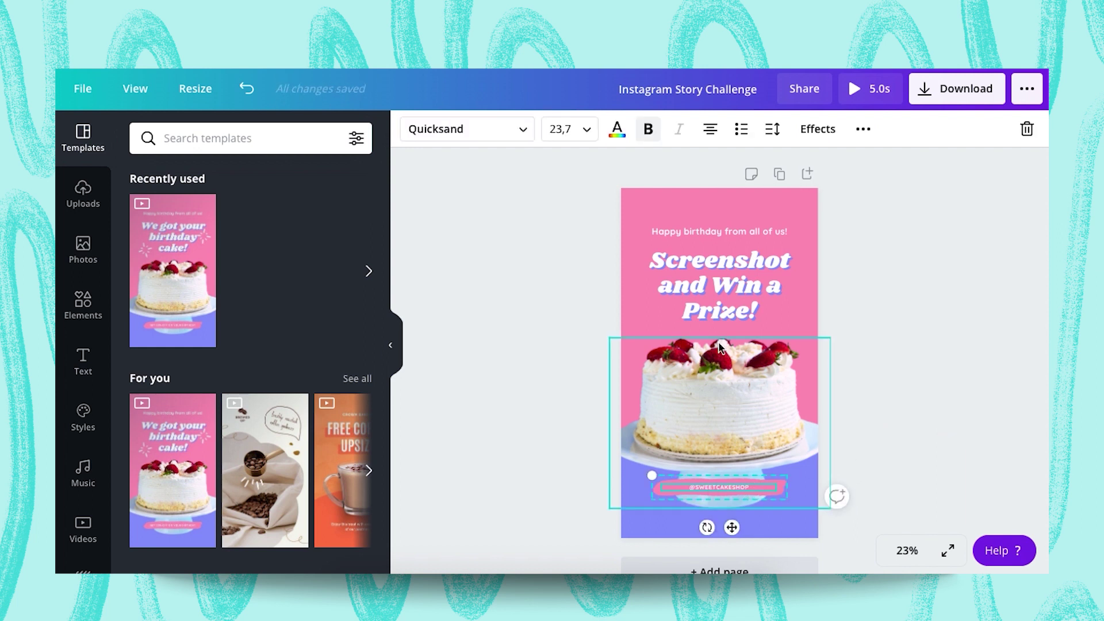
pyautogui.click(587, 132)
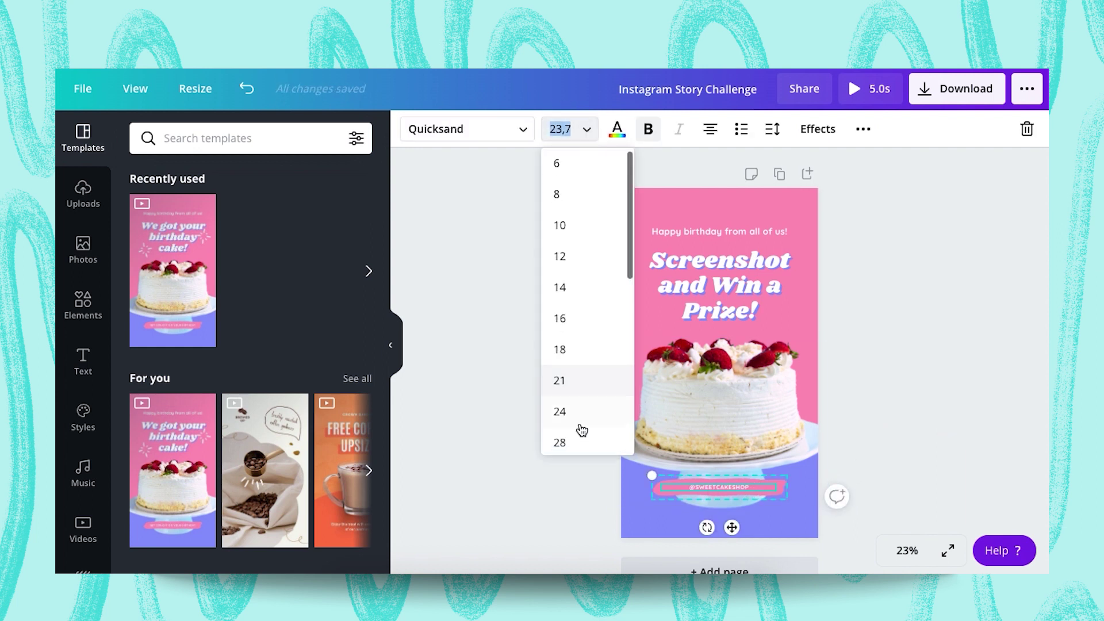
pyautogui.click(574, 447)
pyautogui.click(575, 449)
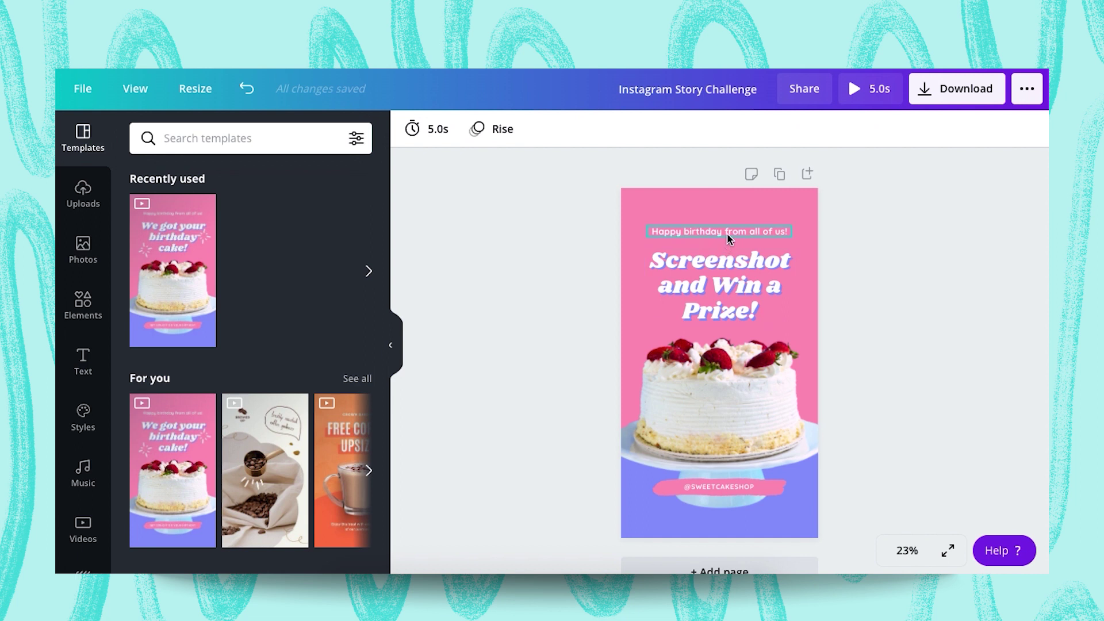
pyautogui.doubleClick(728, 233)
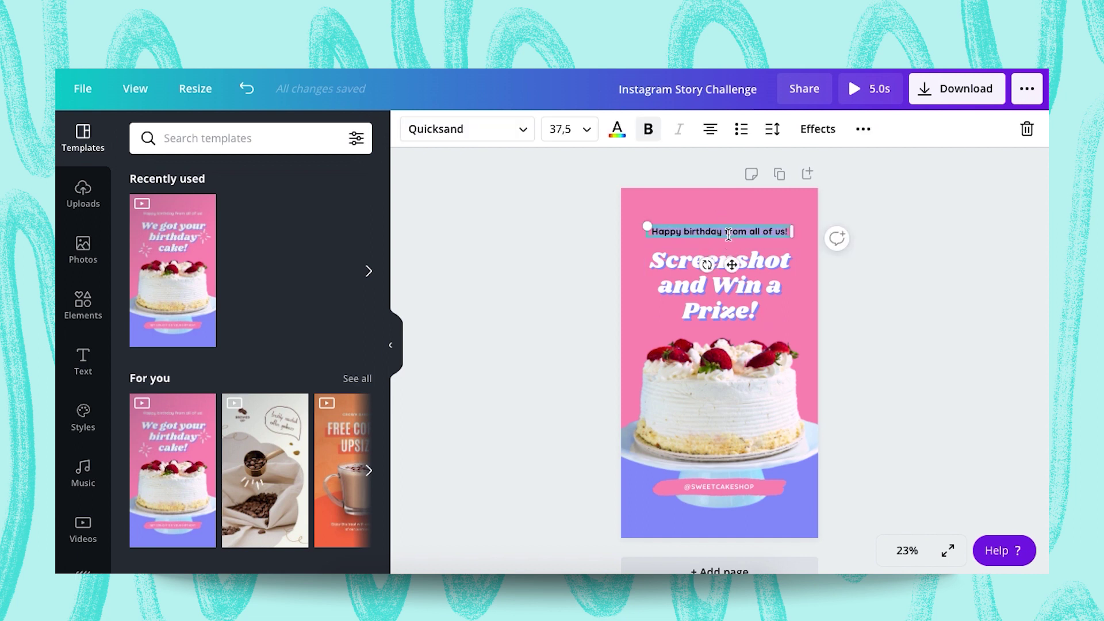
pyautogui.write('#CatchtheCakeChallenge')
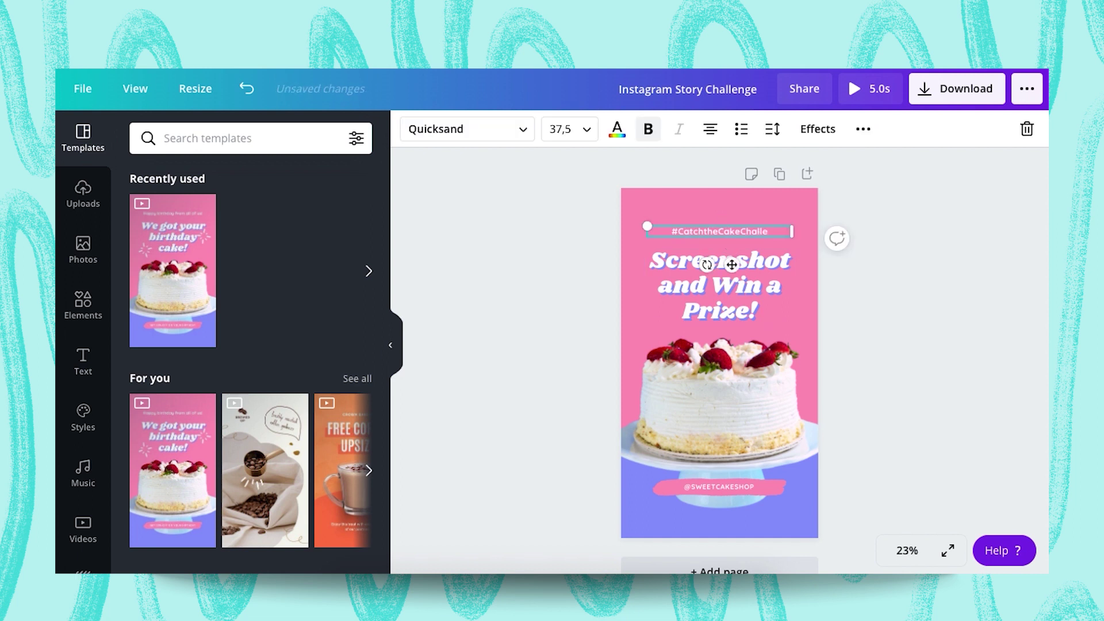
pyautogui.click(927, 324)
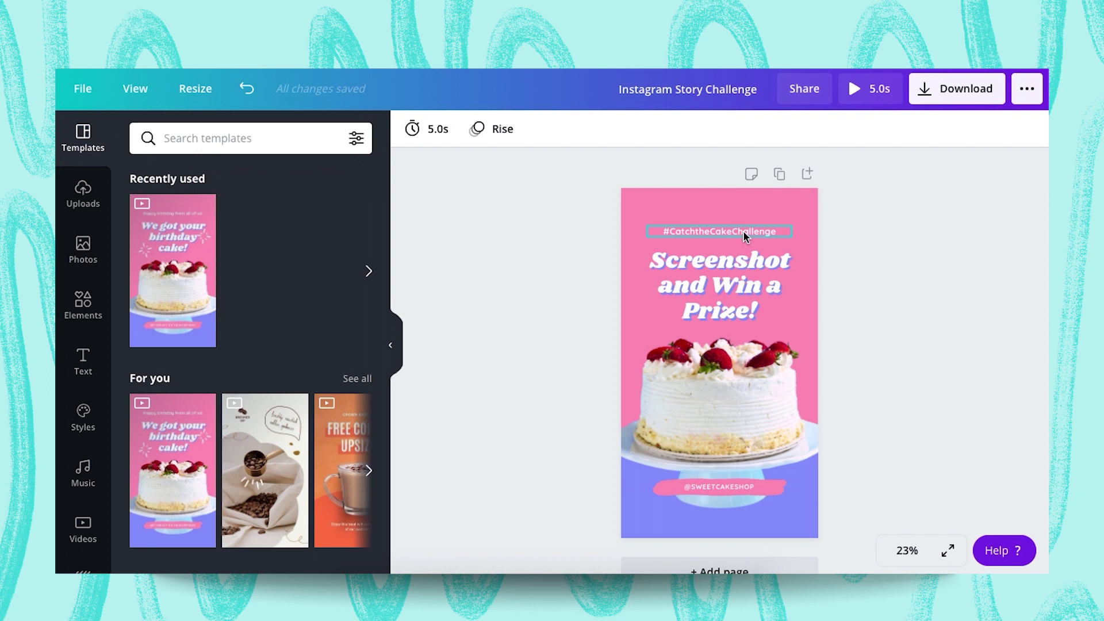
pyautogui.click(745, 232)
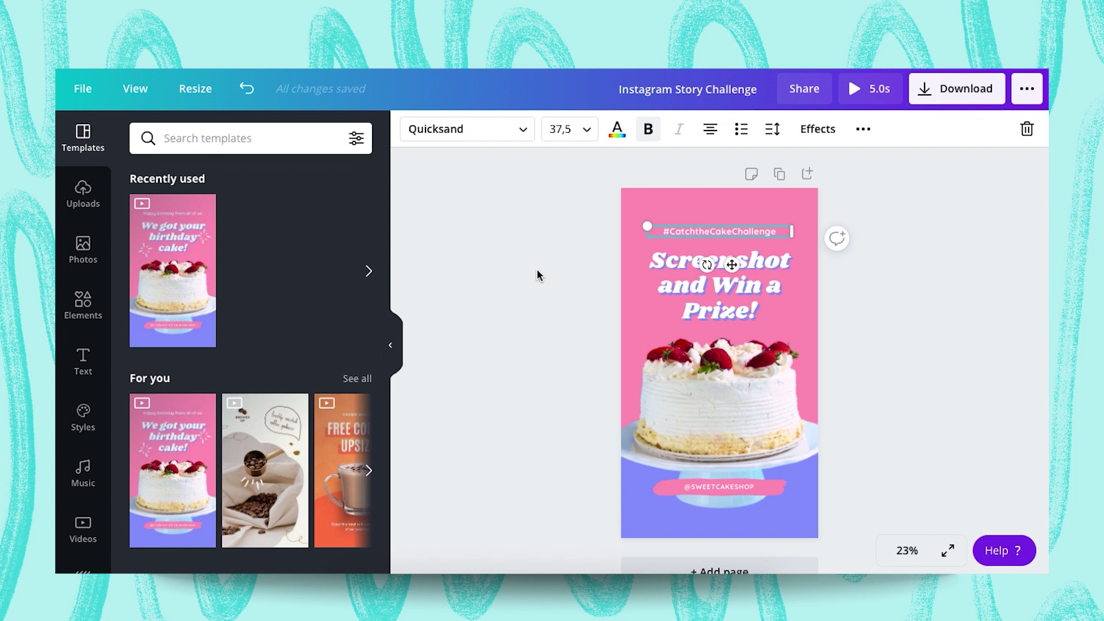
# Duplicate the cake cutout and nudge the copy slightly right of the original
pyautogui.click(856, 332)
pyautogui.scroll(-1, 805, 325)
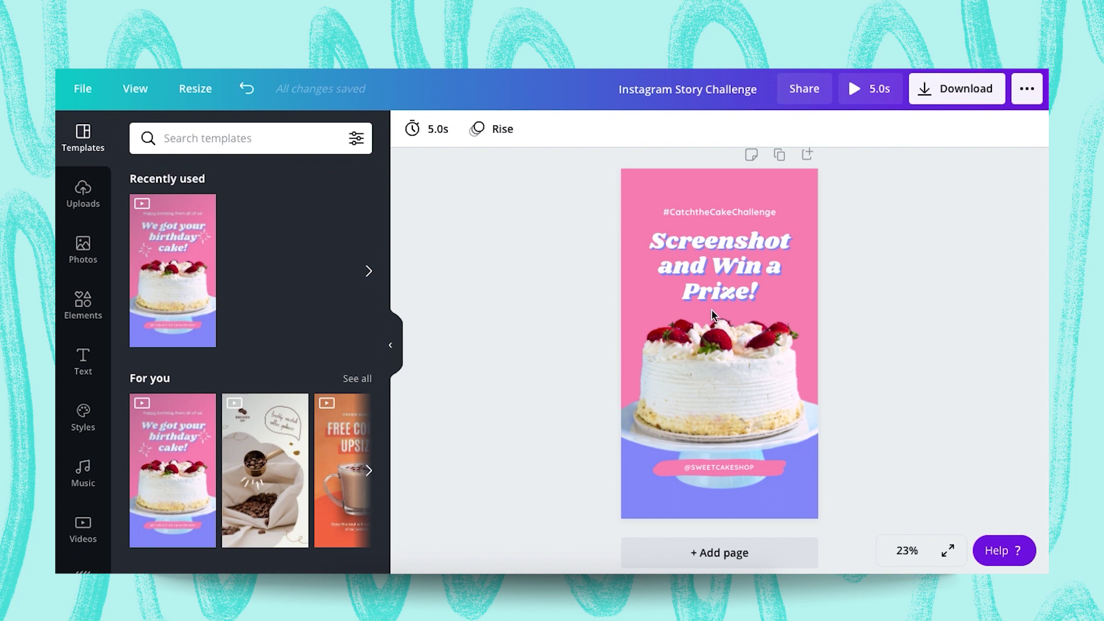
pyautogui.click(714, 349)
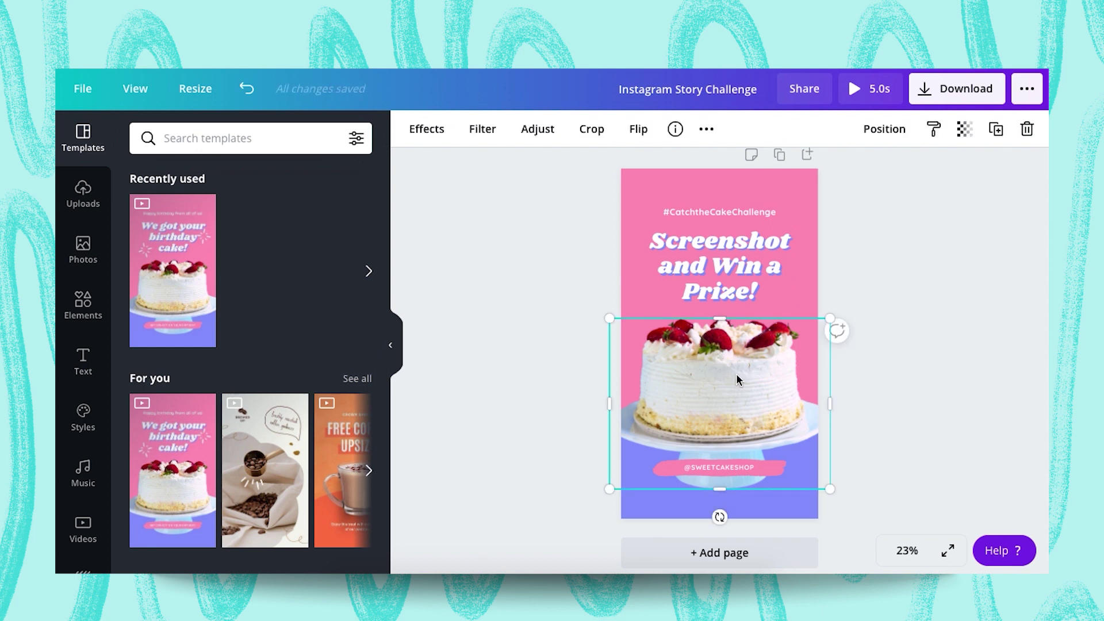
pyautogui.click(997, 145)
pyautogui.moveTo(747, 414); pyautogui.dragTo(806, 402)
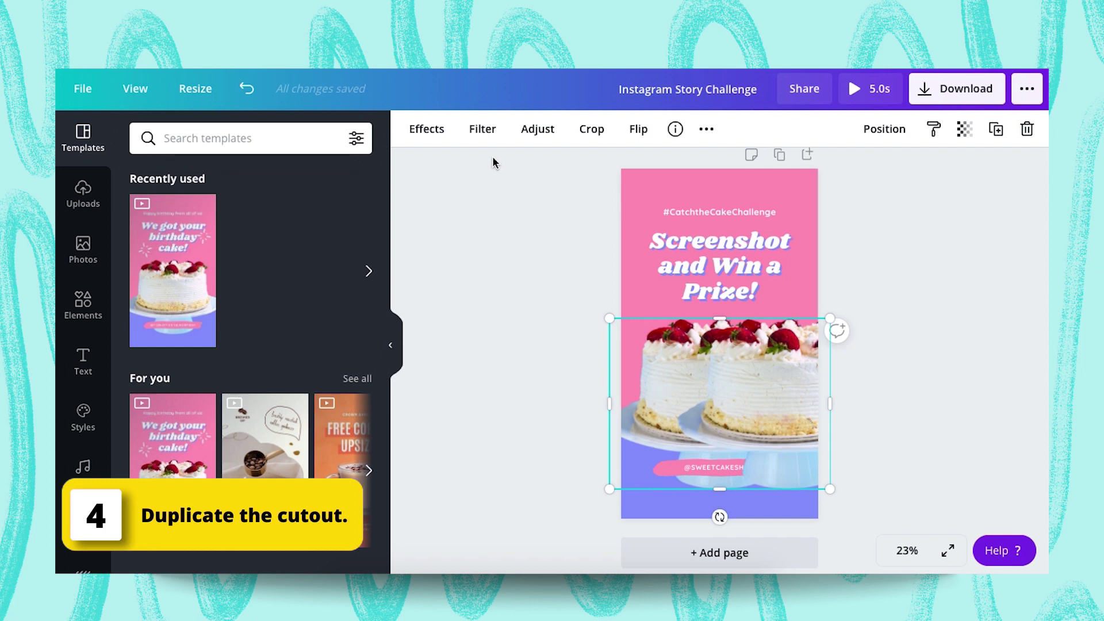
pyautogui.click(424, 131)
# Give the cake copy a Cherry duotone with black #000000 highlights and shadows
pyautogui.click(154, 277)
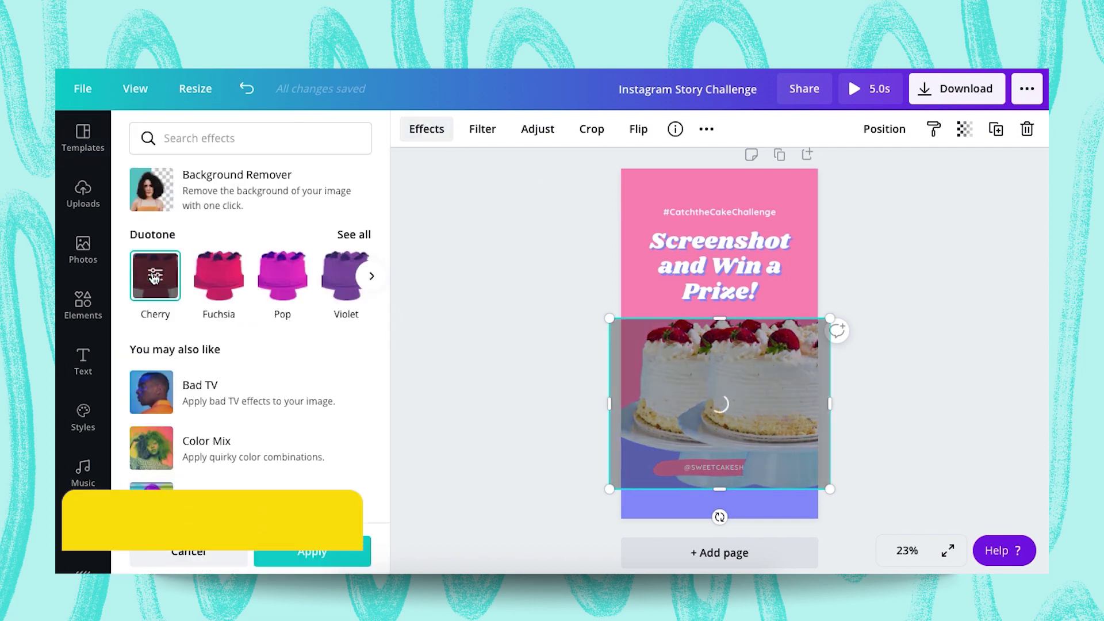
pyautogui.click(154, 276)
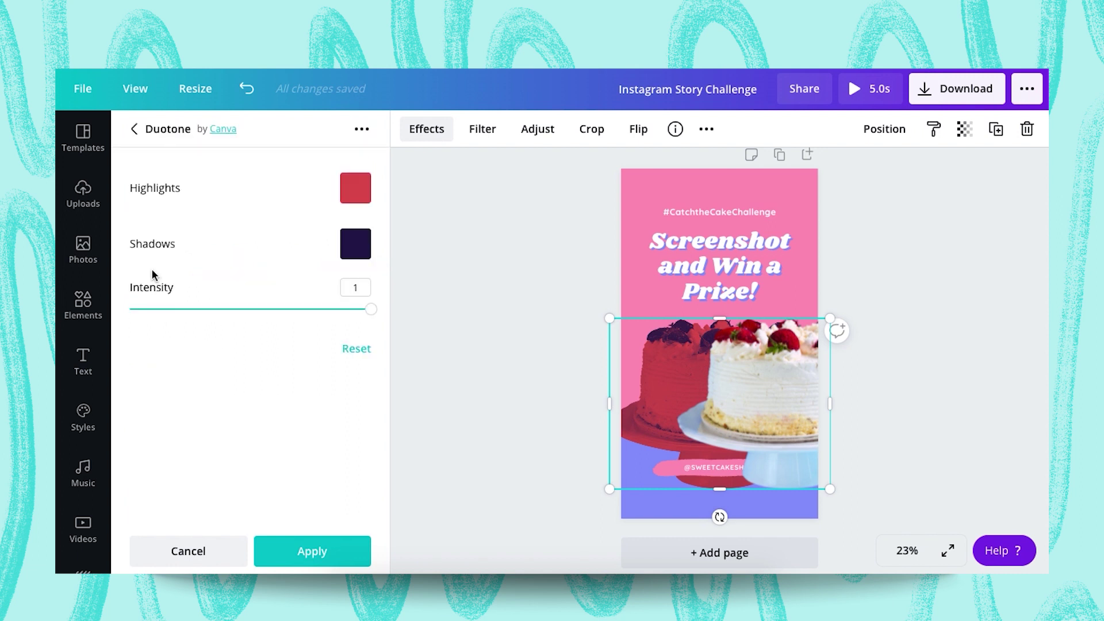
pyautogui.click(355, 188)
pyautogui.moveTo(298, 177); pyautogui.dragTo(137, 284)
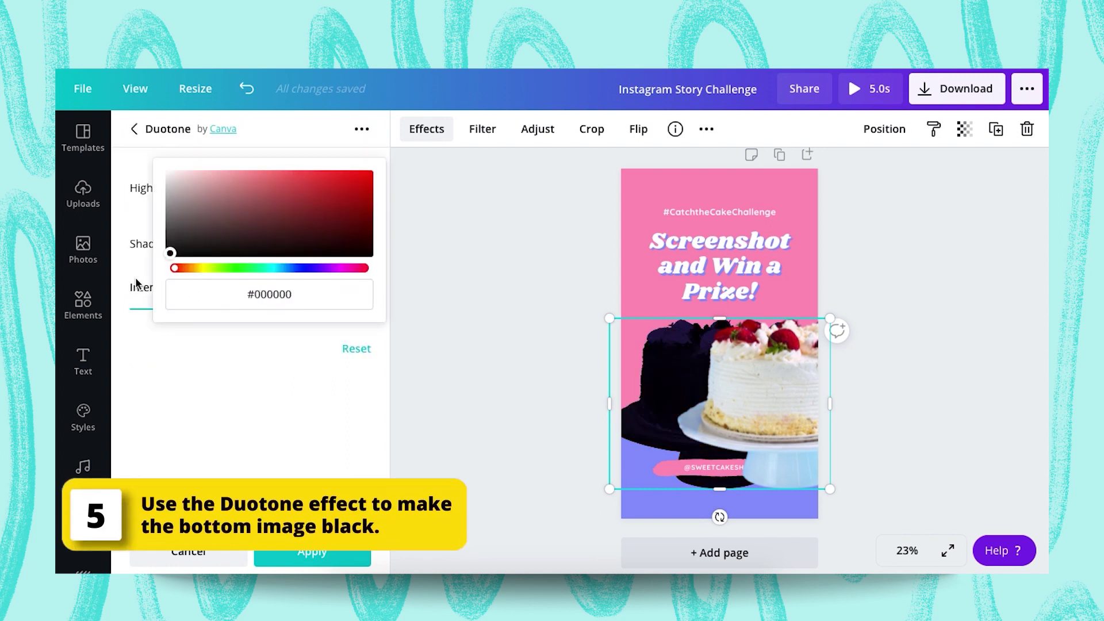
pyautogui.click(299, 339)
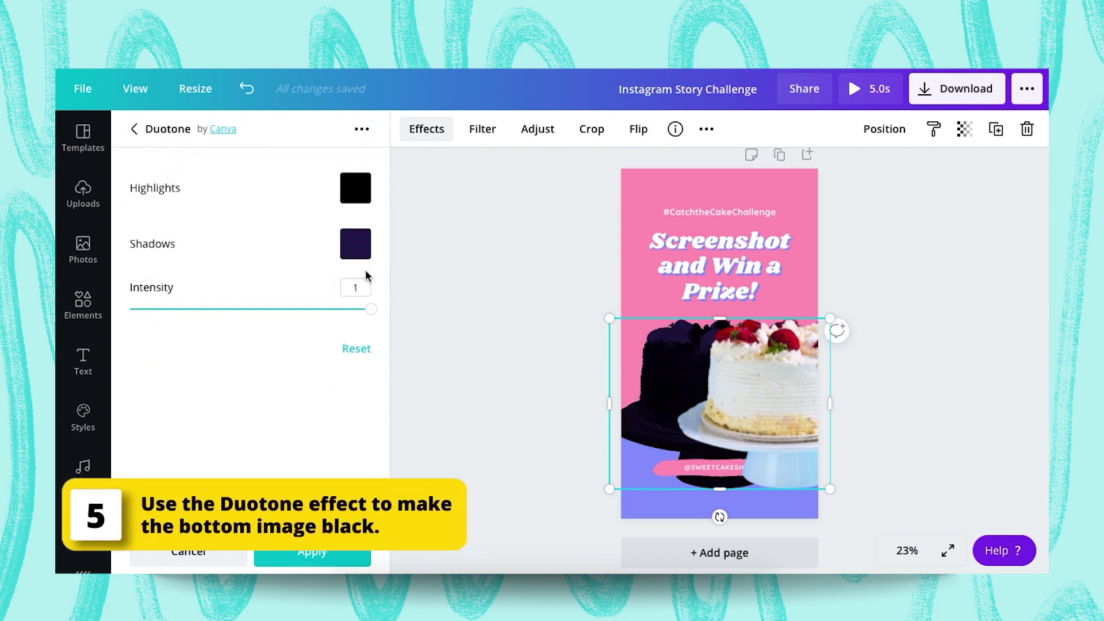
pyautogui.click(356, 243)
pyautogui.moveTo(301, 230); pyautogui.dragTo(167, 258)
pyautogui.click(288, 382)
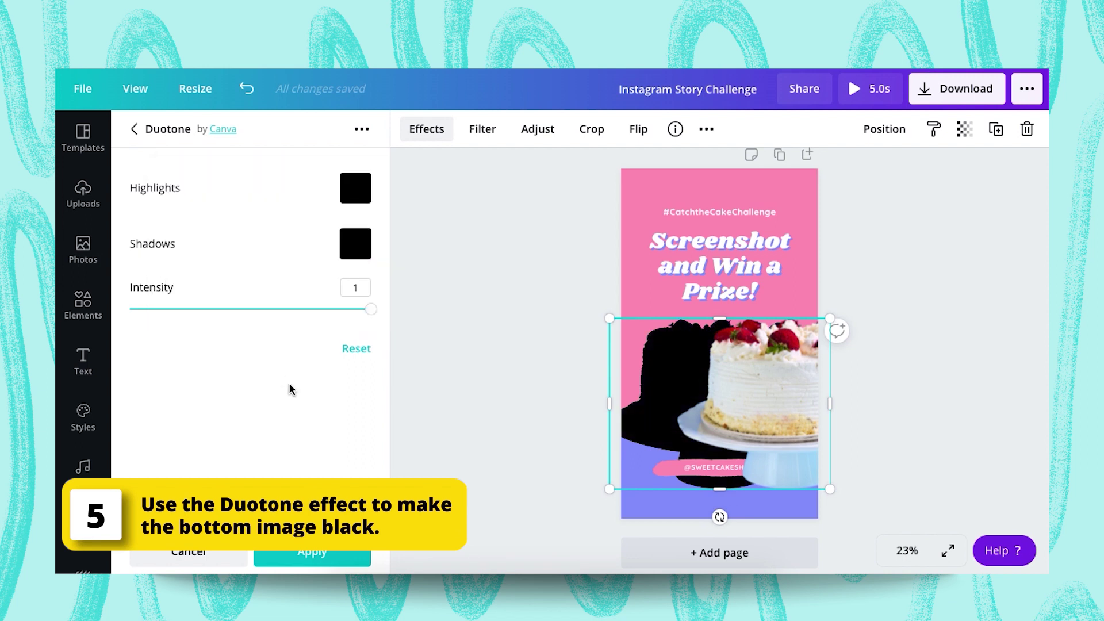
pyautogui.click(312, 553)
# Align the black cake with the original and send it backward behind it
pyautogui.moveTo(711, 364)
pyautogui.mouseDown()
pyautogui.moveTo(755, 365)
pyautogui.moveTo(705, 365)
pyautogui.mouseUp()
pyautogui.click(884, 129)
pyautogui.click(859, 176)
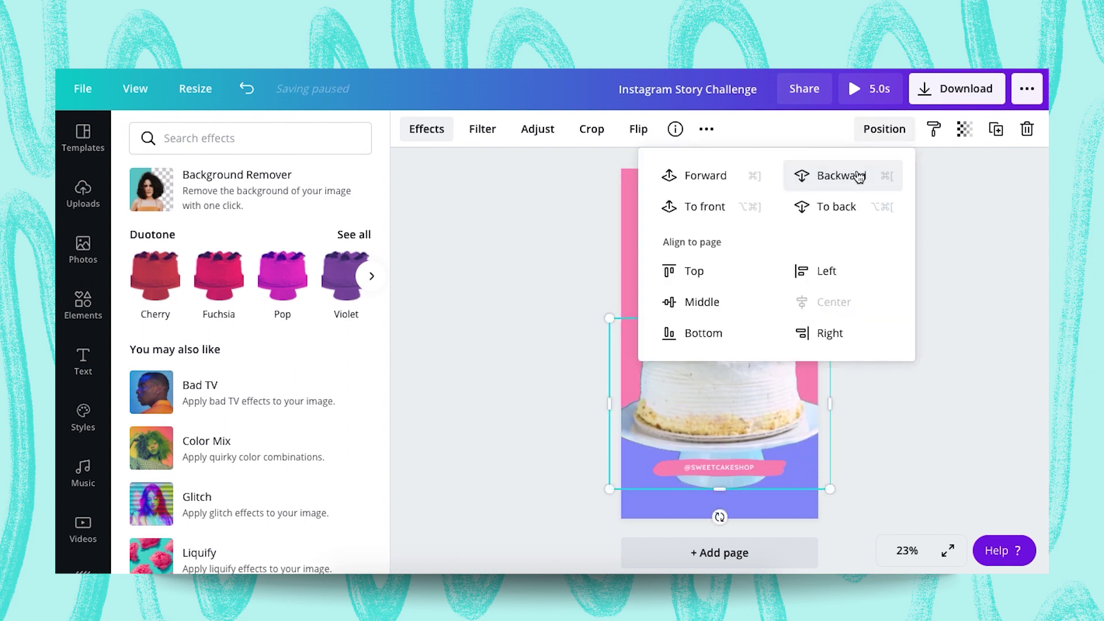
pyautogui.click(935, 365)
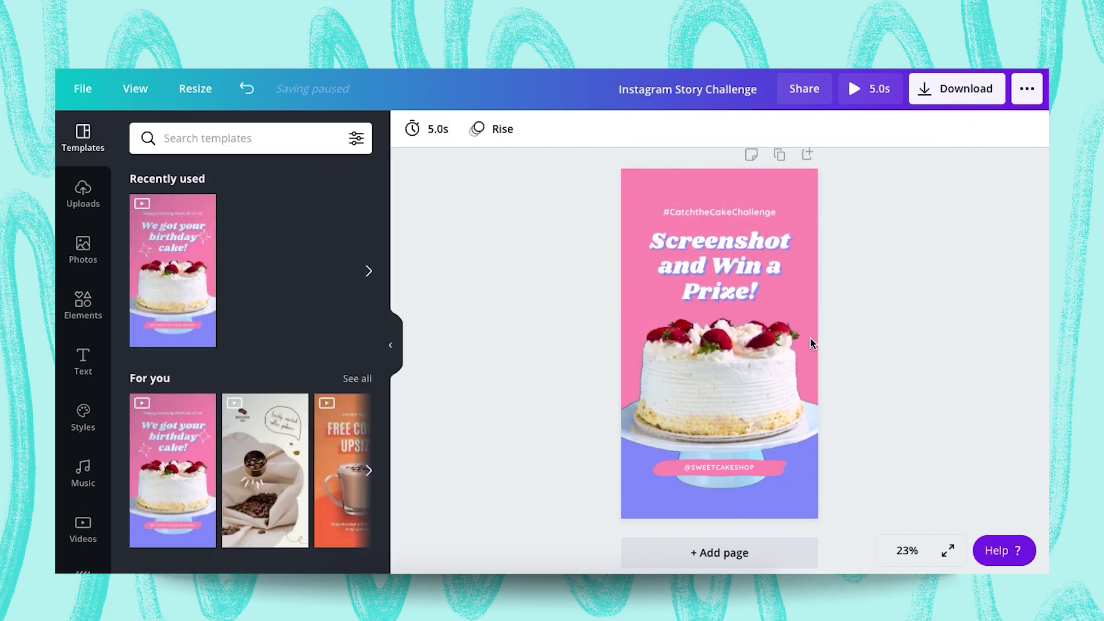
# Set the page duration to 0.5 seconds
pyautogui.click(637, 189)
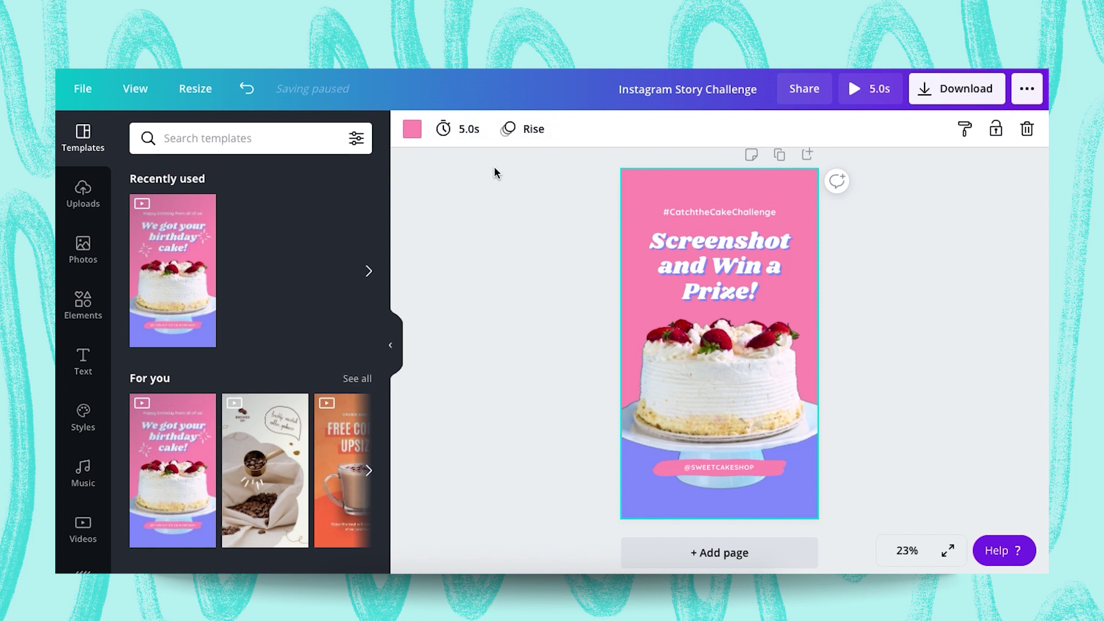
pyautogui.click(460, 131)
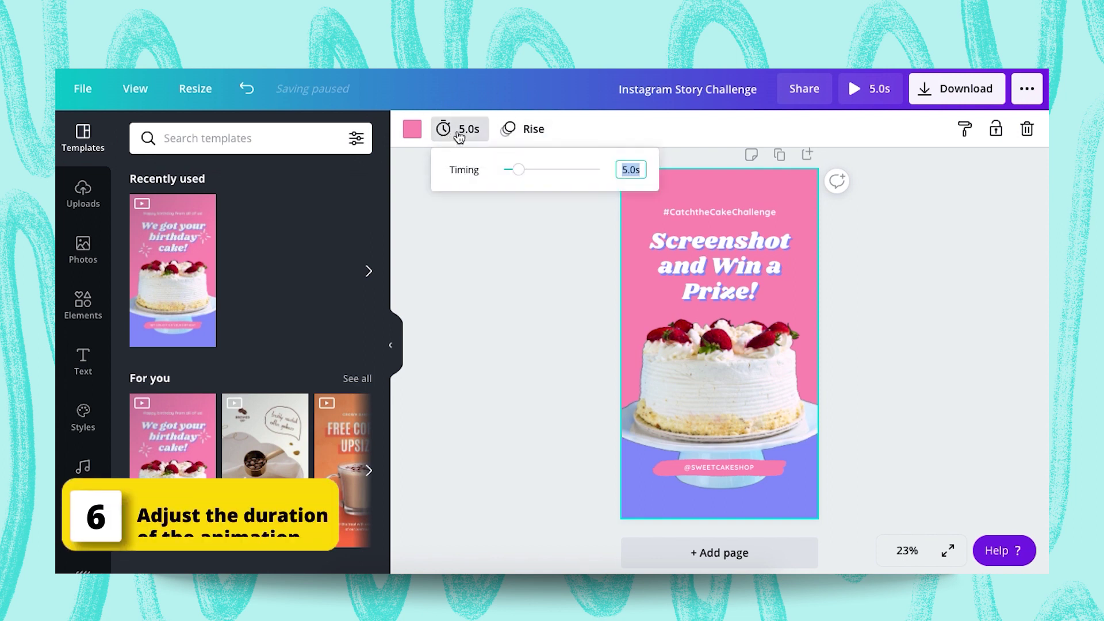
pyautogui.click(615, 167)
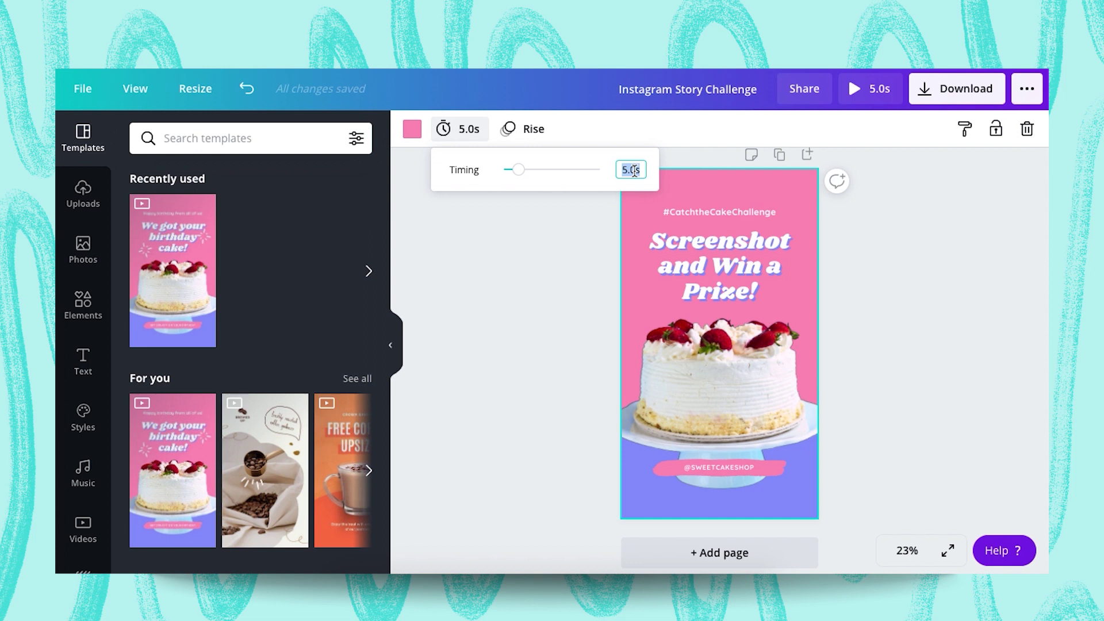
pyautogui.write('0.1')
pyautogui.press('Return')
pyautogui.write('0.5')
pyautogui.press('Return')
# Remove the page's Rise animation by choosing None
pyautogui.click(533, 130)
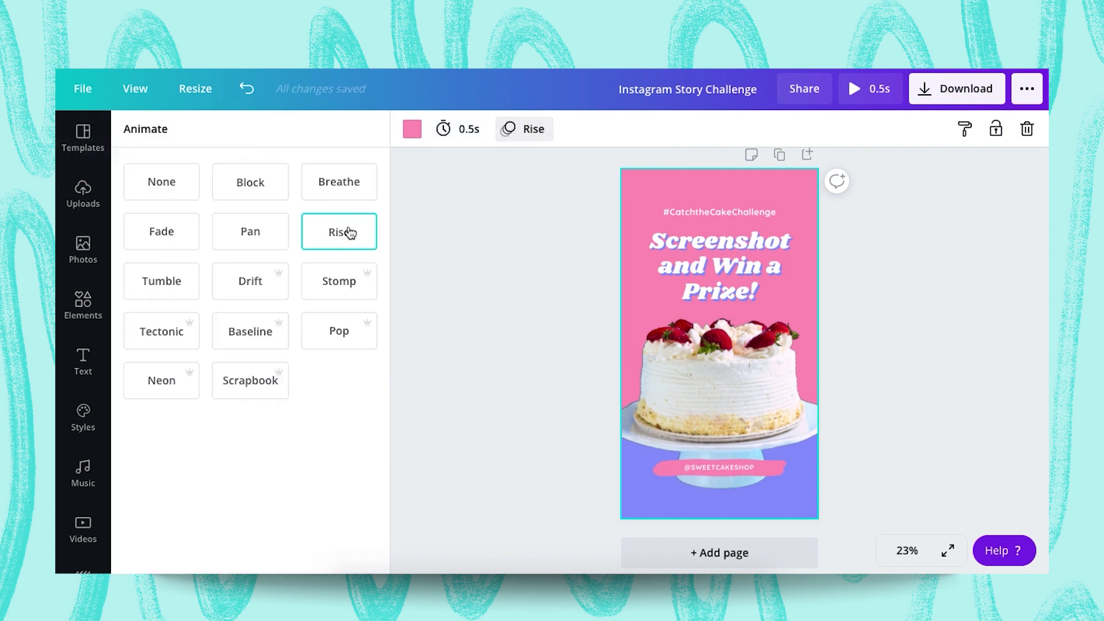
pyautogui.click(165, 192)
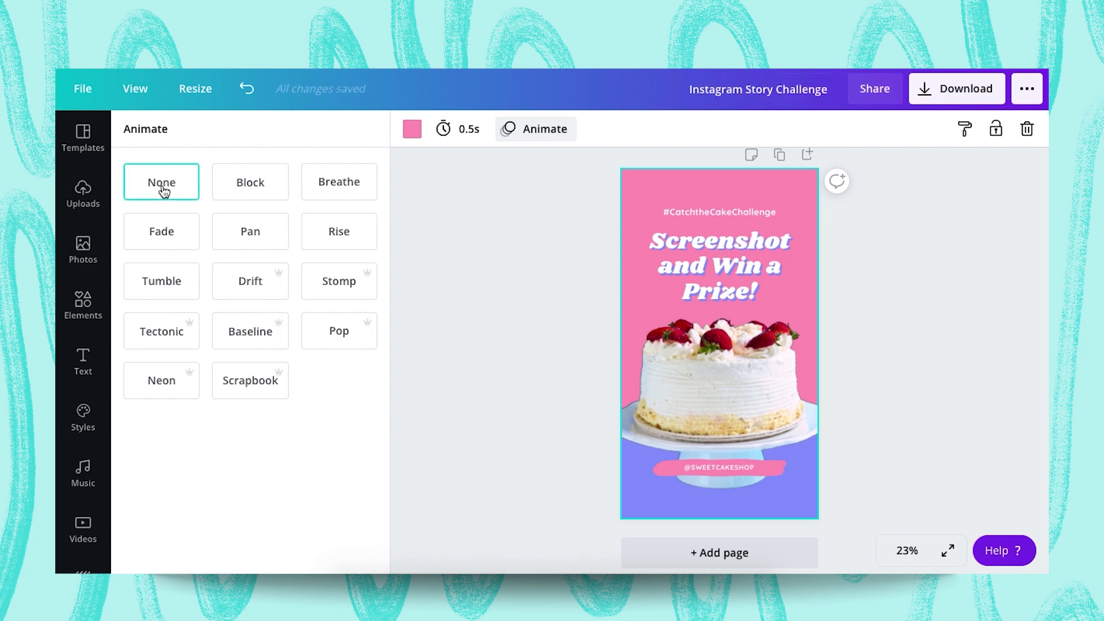
pyautogui.click(525, 224)
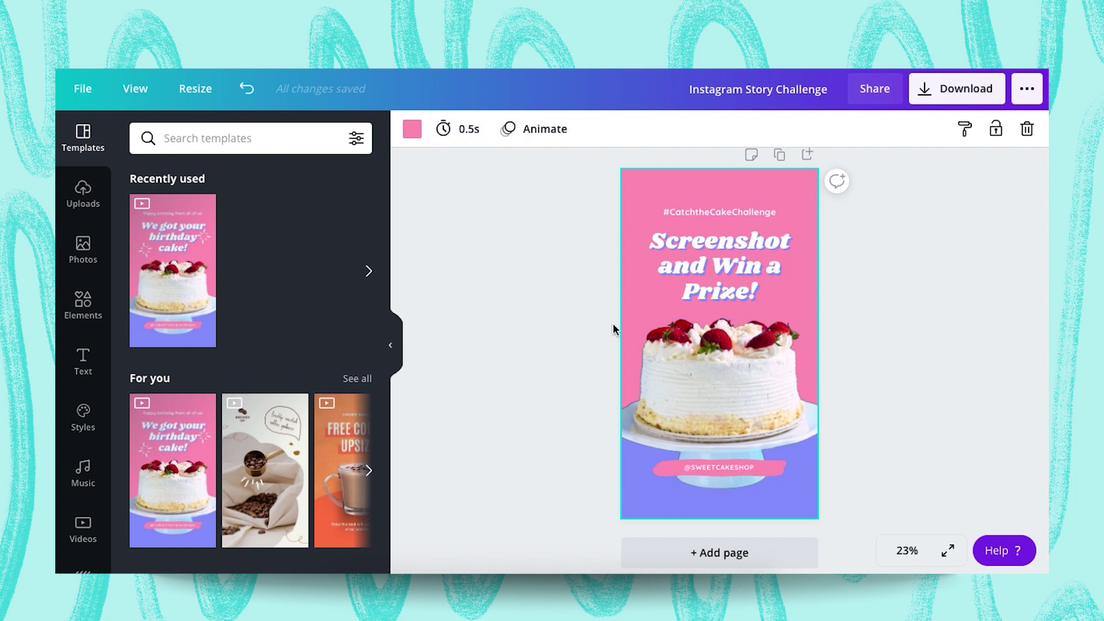
# Duplicate the cake prize page repeatedly, building the story up toward 30 pages
pyautogui.scroll(1, 690, 247)
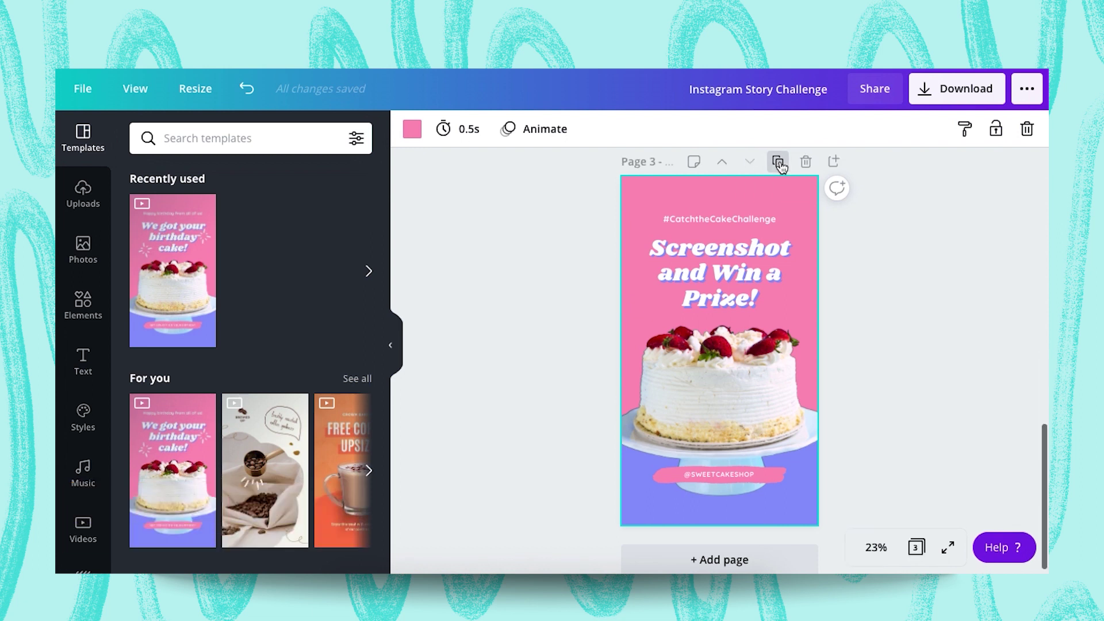
pyautogui.click(780, 165)
pyautogui.click(779, 164)
pyautogui.click(779, 164)
pyautogui.click(779, 164)
pyautogui.click(779, 163)
pyautogui.click(779, 164)
pyautogui.click(779, 161)
pyautogui.click(779, 161)
pyautogui.click(780, 161)
pyautogui.click(779, 162)
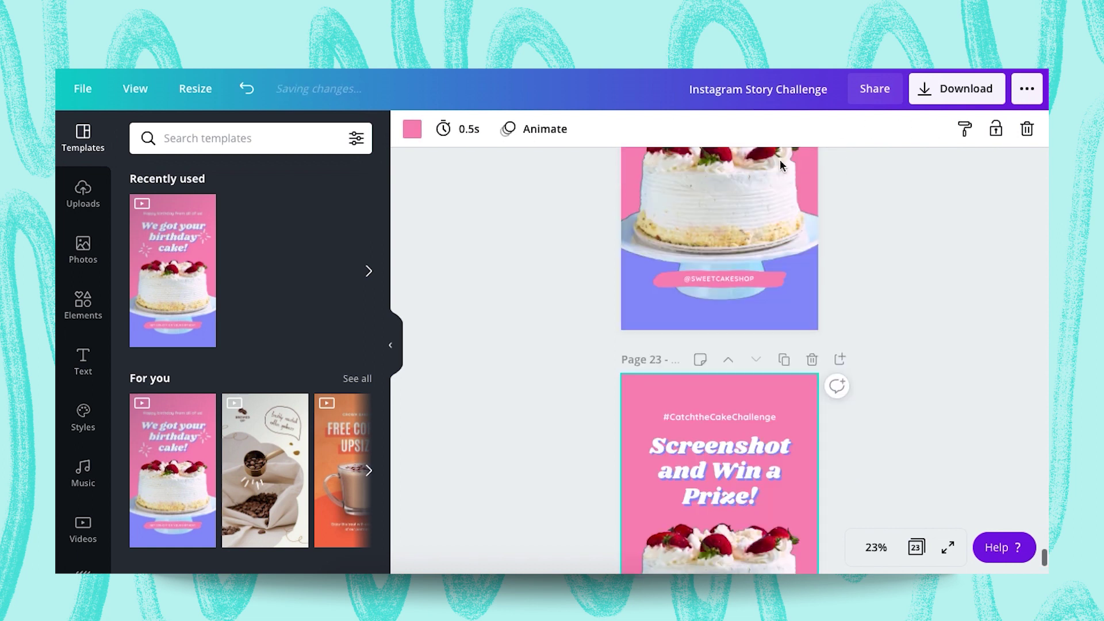
pyautogui.click(780, 161)
pyautogui.click(779, 161)
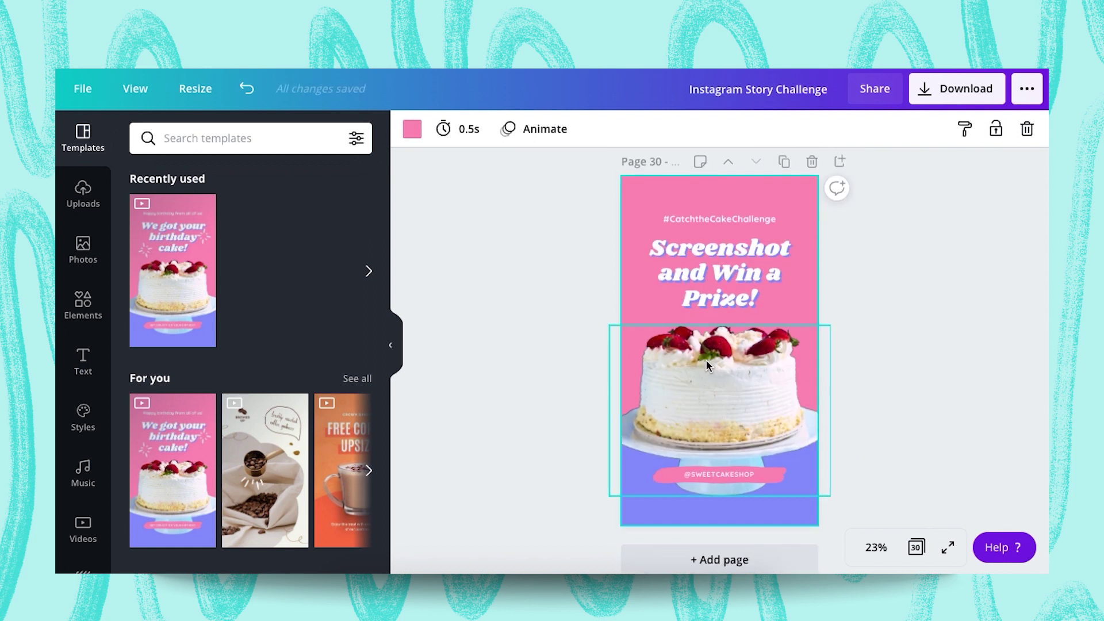
# Offset the white cake on several pages and rotate one about 90° counter-clockwise
pyautogui.moveTo(716, 384); pyautogui.dragTo(733, 386)
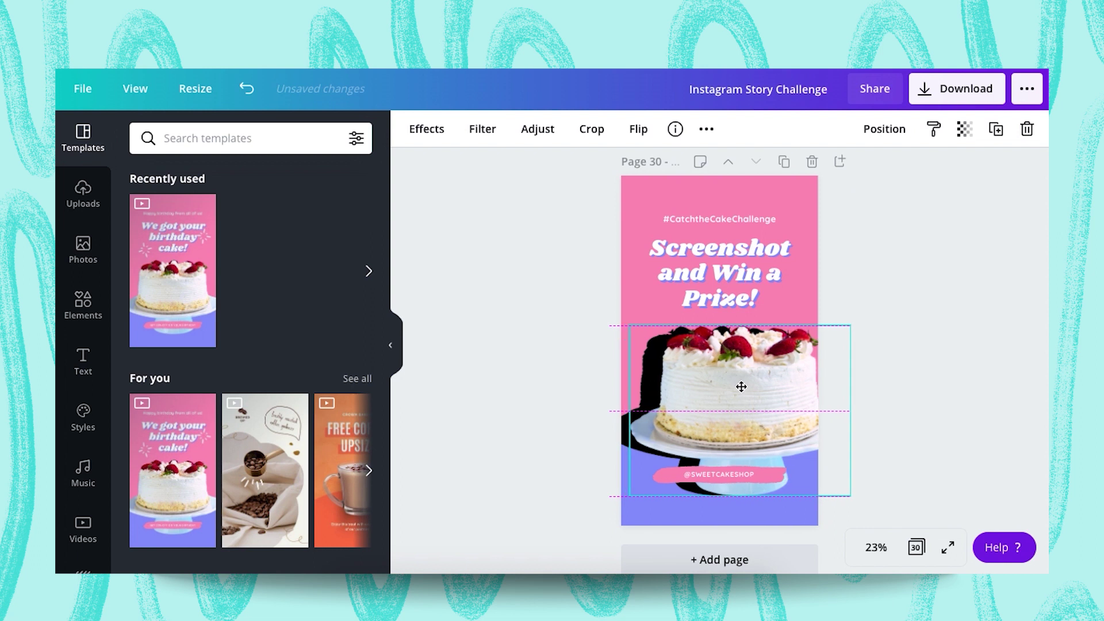
pyautogui.moveTo(741, 386); pyautogui.dragTo(740, 387)
pyautogui.scroll(-2, 740, 387)
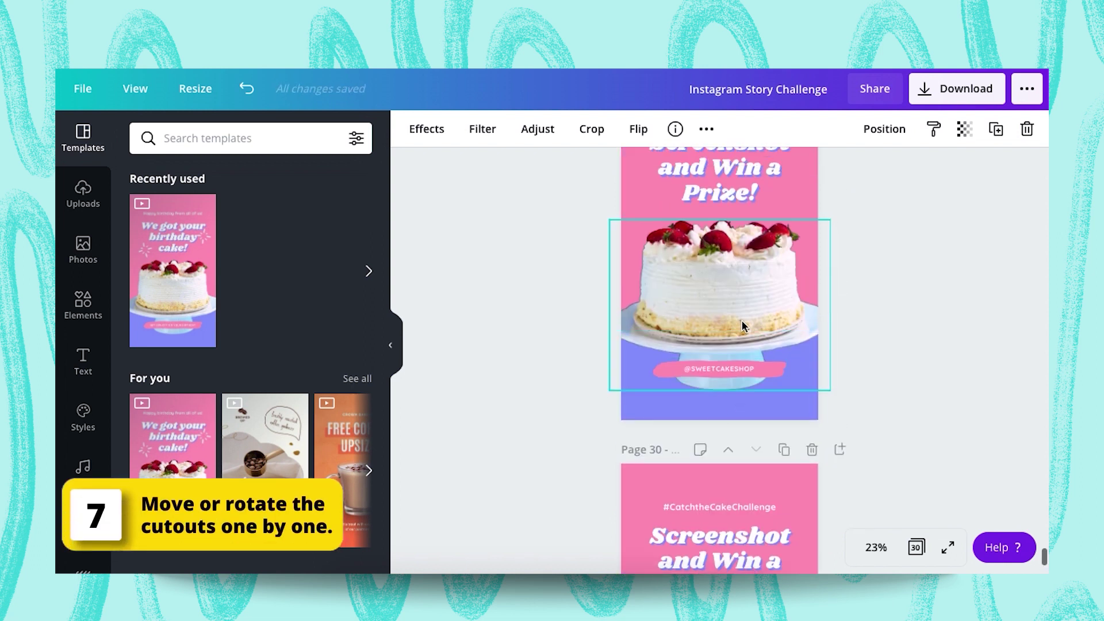
pyautogui.moveTo(742, 326); pyautogui.dragTo(731, 323)
pyautogui.scroll(-2, 740, 310)
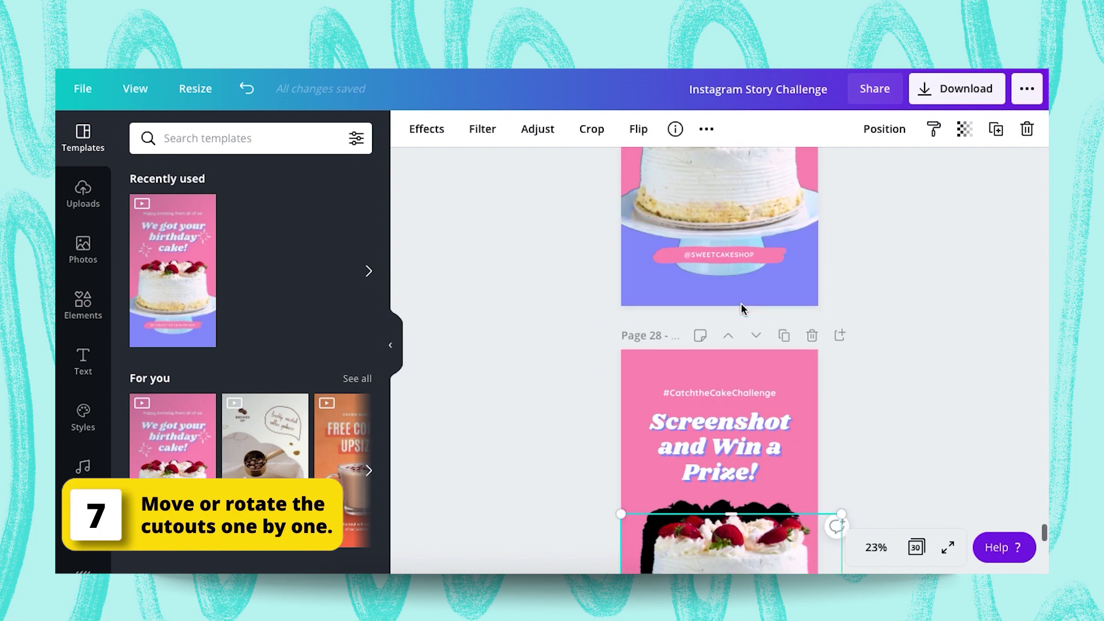
pyautogui.scroll(-4, 741, 308)
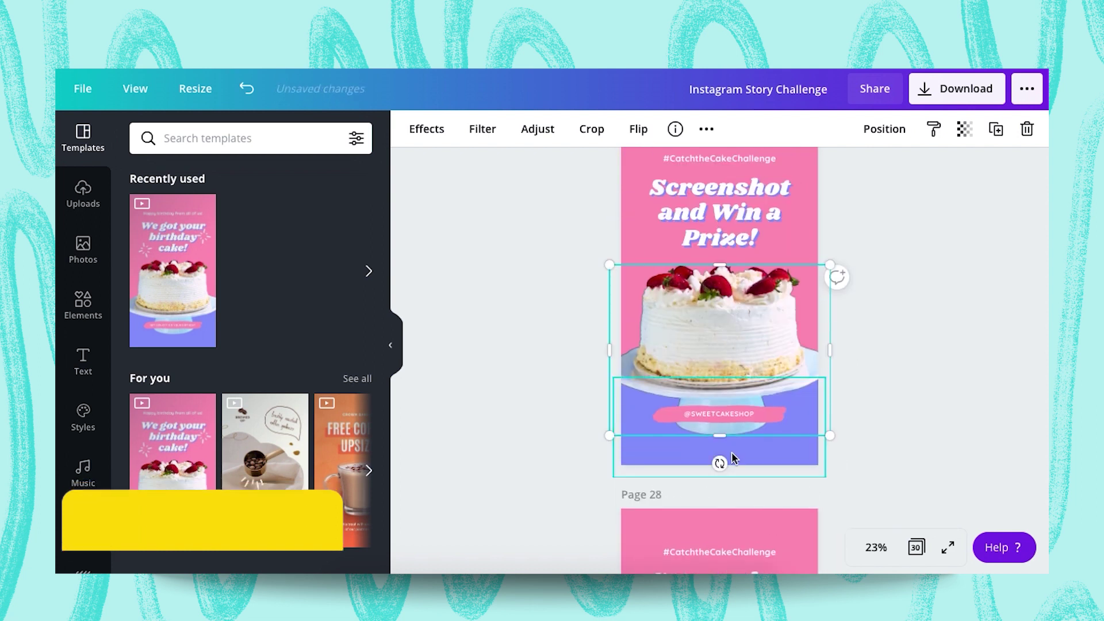
pyautogui.moveTo(720, 463); pyautogui.dragTo(902, 350)
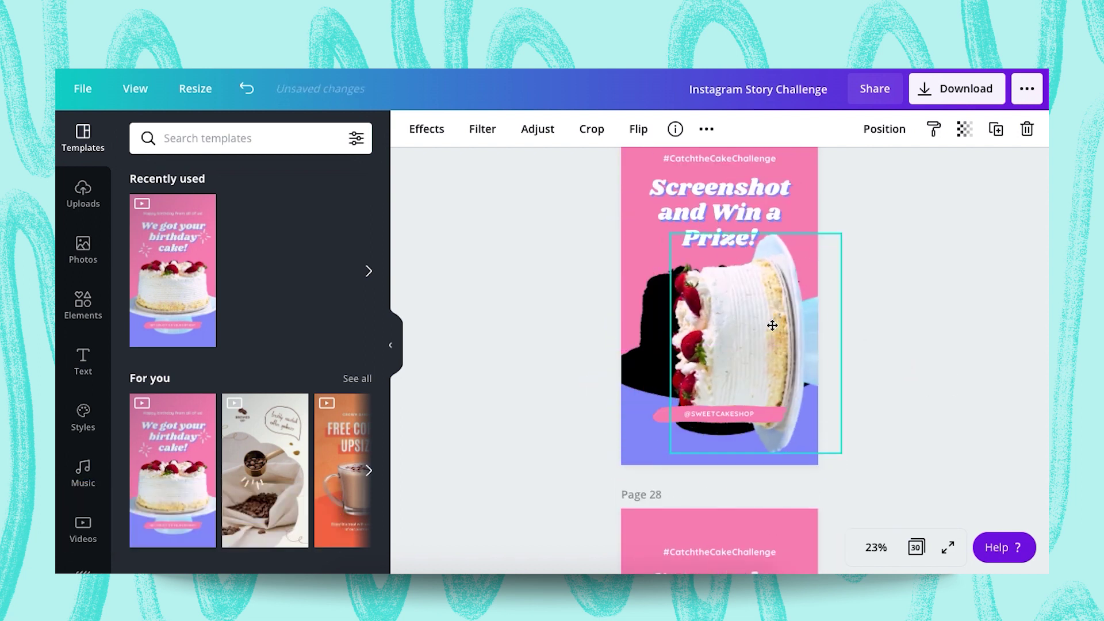
# Move another page's cake cutout, then go back up to page 1 and deselect
pyautogui.scroll(5, 868, 340)
pyautogui.click(672, 239)
pyautogui.scroll(7, 672, 239)
pyautogui.moveTo(729, 415); pyautogui.dragTo(660, 443)
pyautogui.scroll(8, 660, 442)
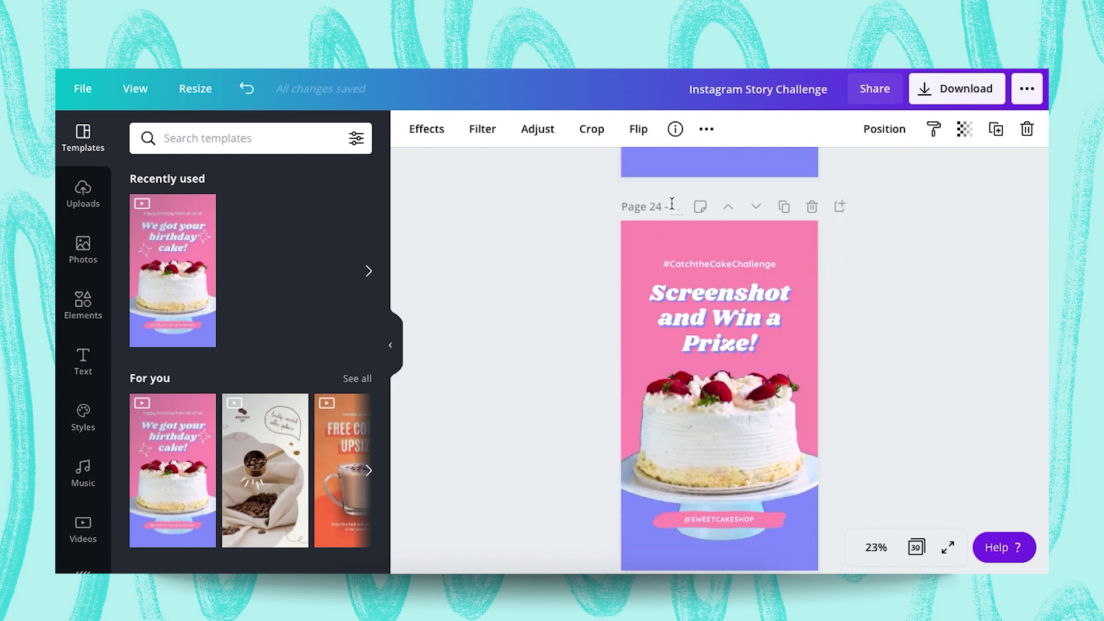
pyautogui.scroll(6, 716, 392)
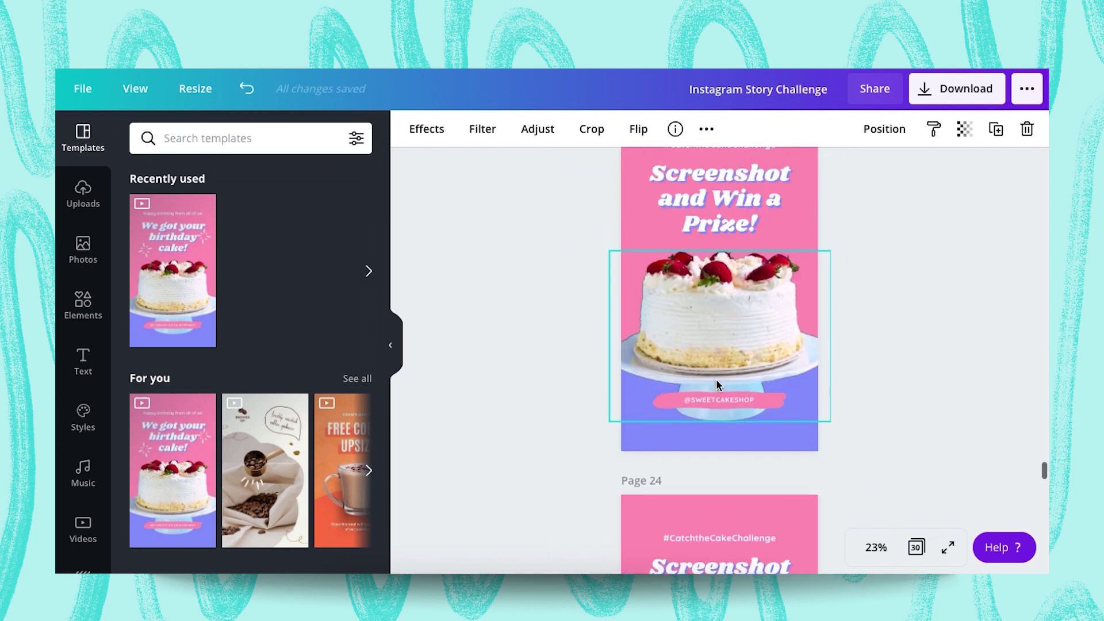
pyautogui.scroll(20, 727, 373)
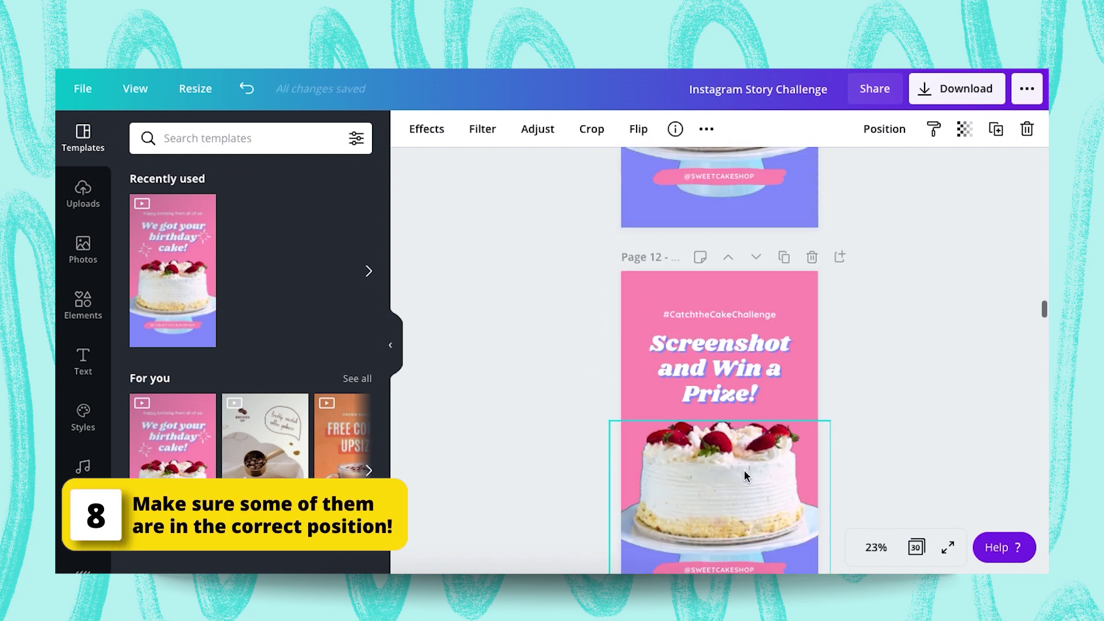
pyautogui.scroll(5, 718, 409)
pyautogui.click(895, 449)
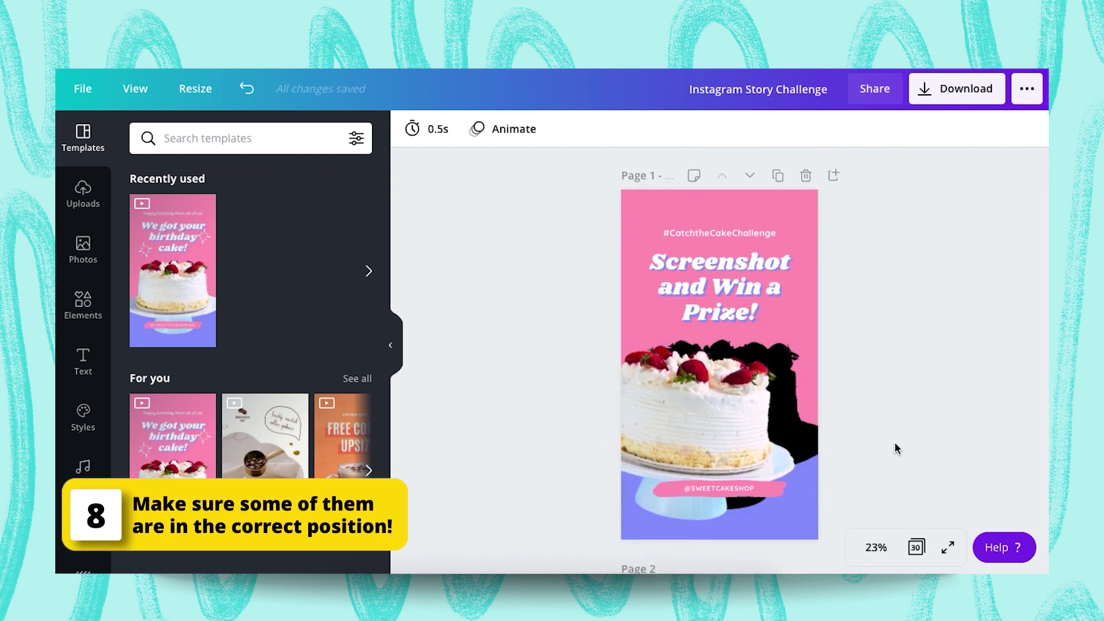
# Show all 30 story pages in Grid view from the View menu
pyautogui.click(917, 547)
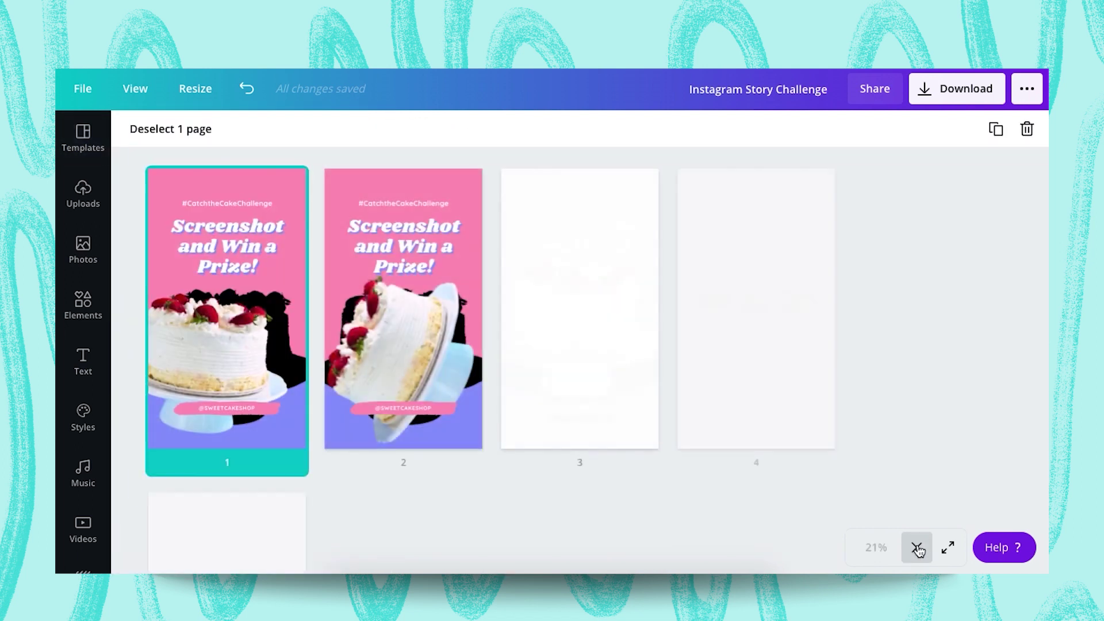
pyautogui.click(916, 548)
pyautogui.click(138, 96)
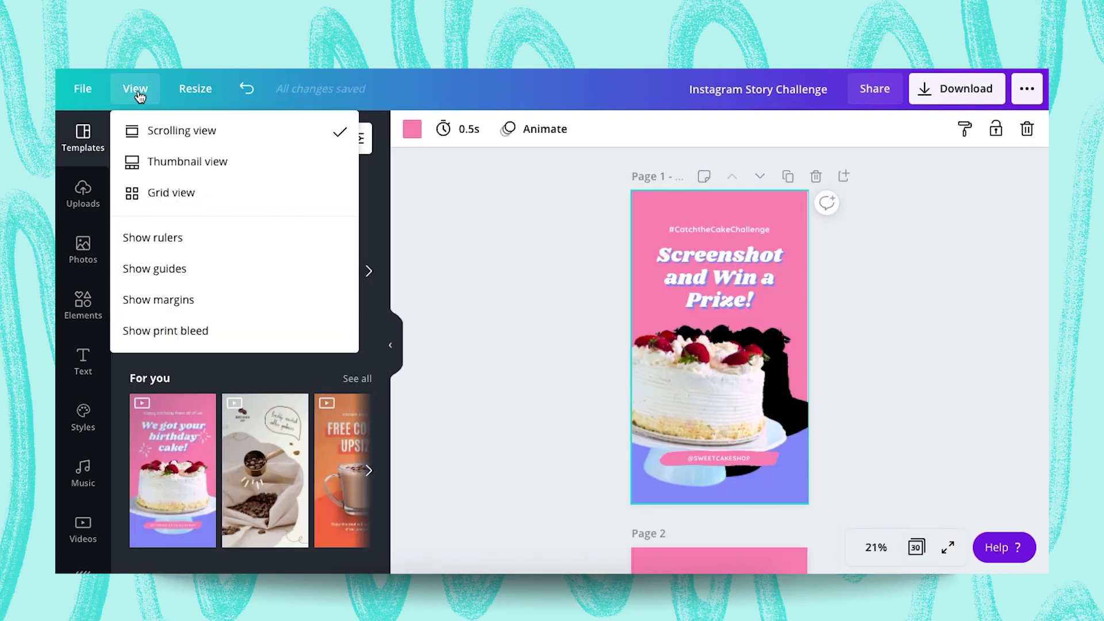
pyautogui.click(204, 193)
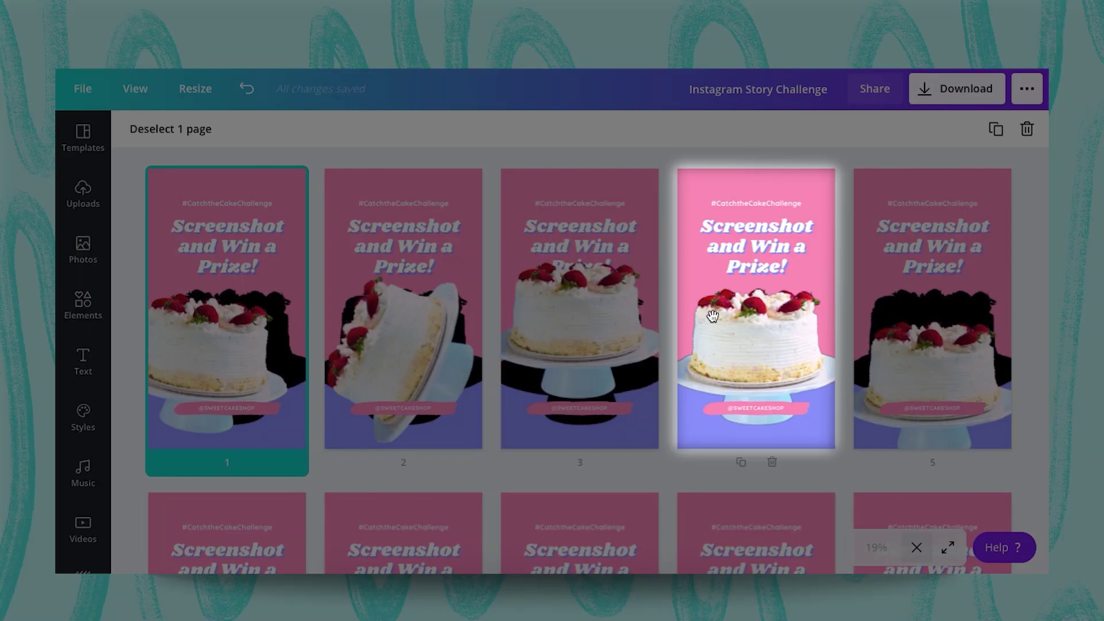
# Scroll the page thumbnails to compare cake positions, then return to single-page editing
pyautogui.scroll(-5, 632, 311)
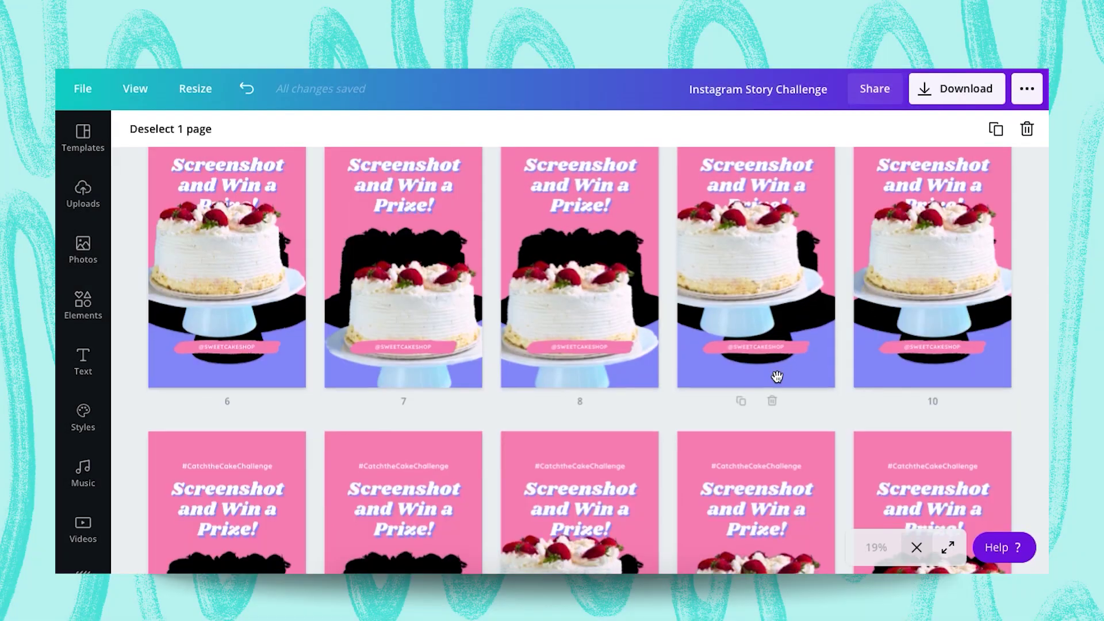
pyautogui.scroll(-4, 776, 374)
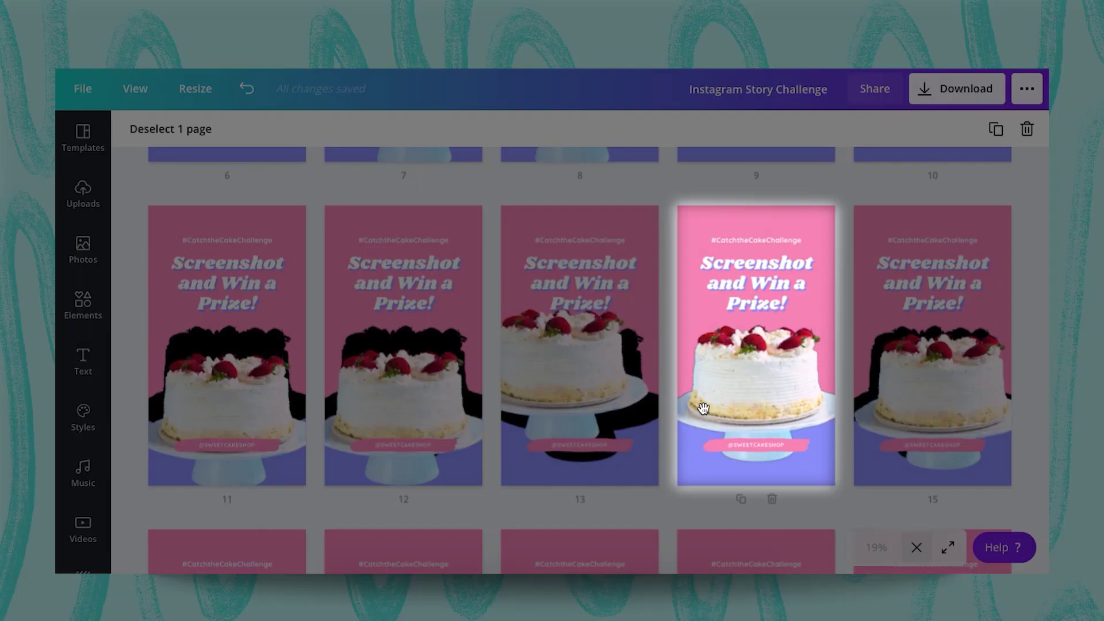
pyautogui.scroll(-8, 703, 409)
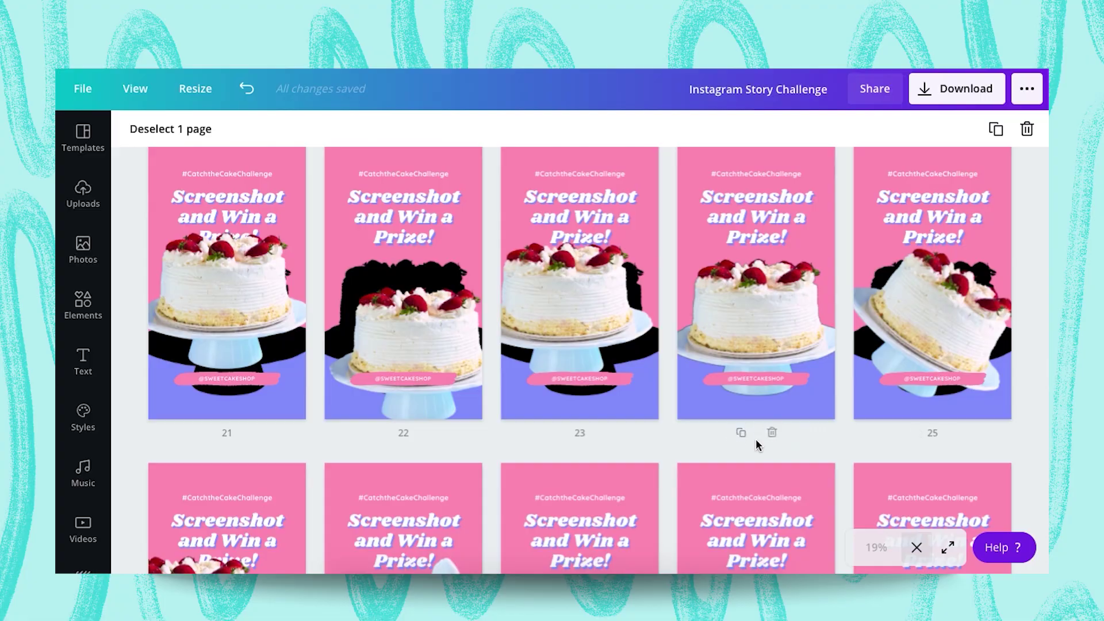
pyautogui.scroll(-4, 751, 368)
pyautogui.scroll(4, 752, 367)
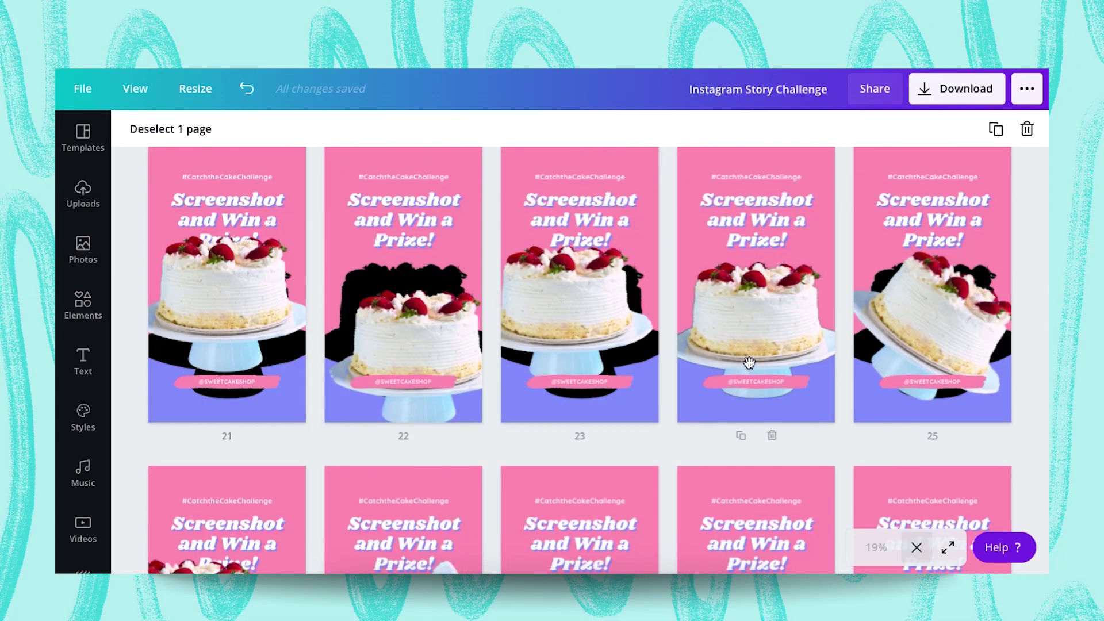
pyautogui.scroll(7, 749, 361)
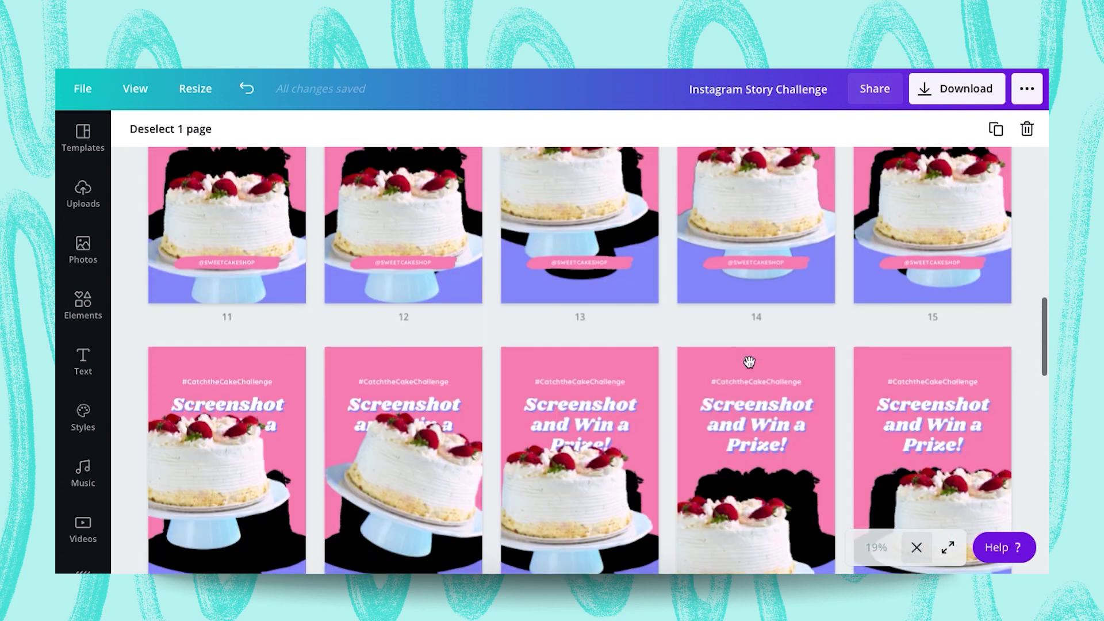
pyautogui.scroll(2, 600, 333)
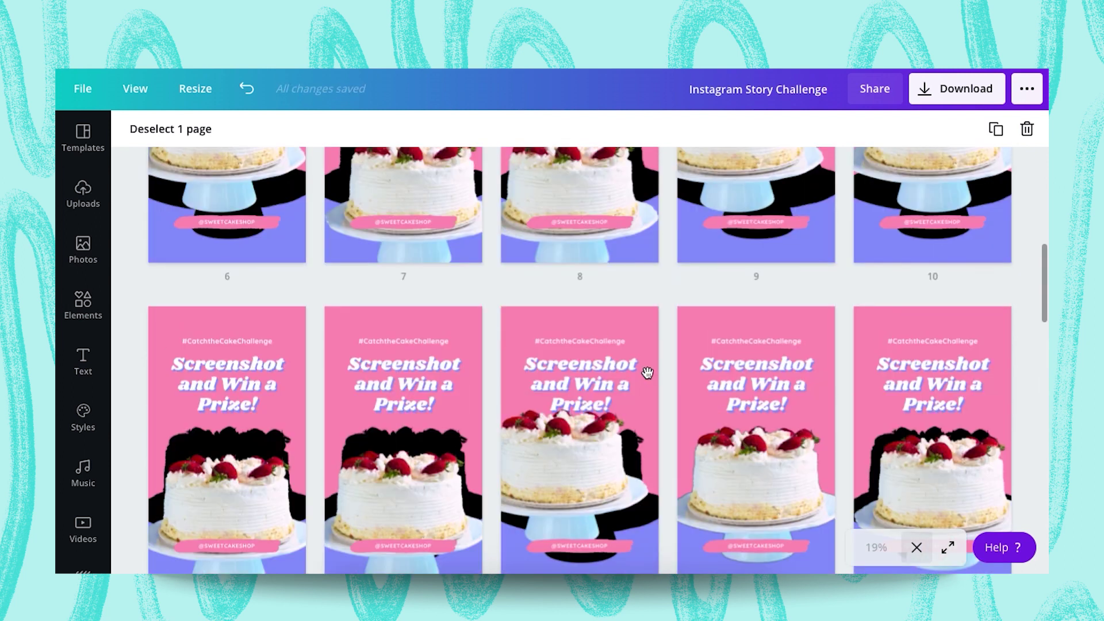
pyautogui.scroll(4, 632, 362)
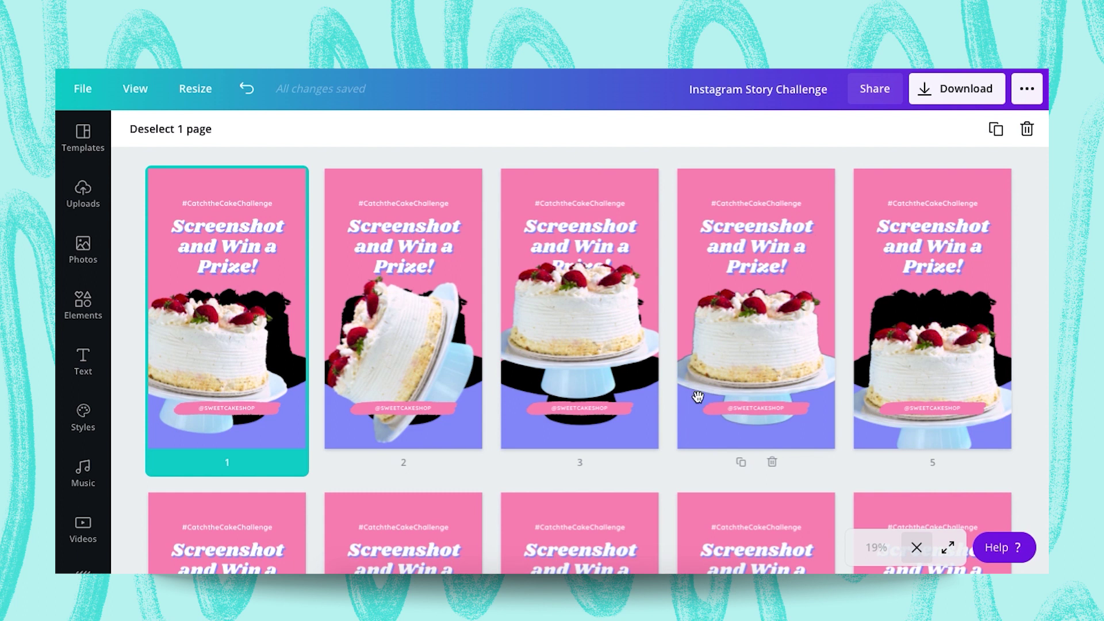
pyautogui.scroll(-20, 736, 409)
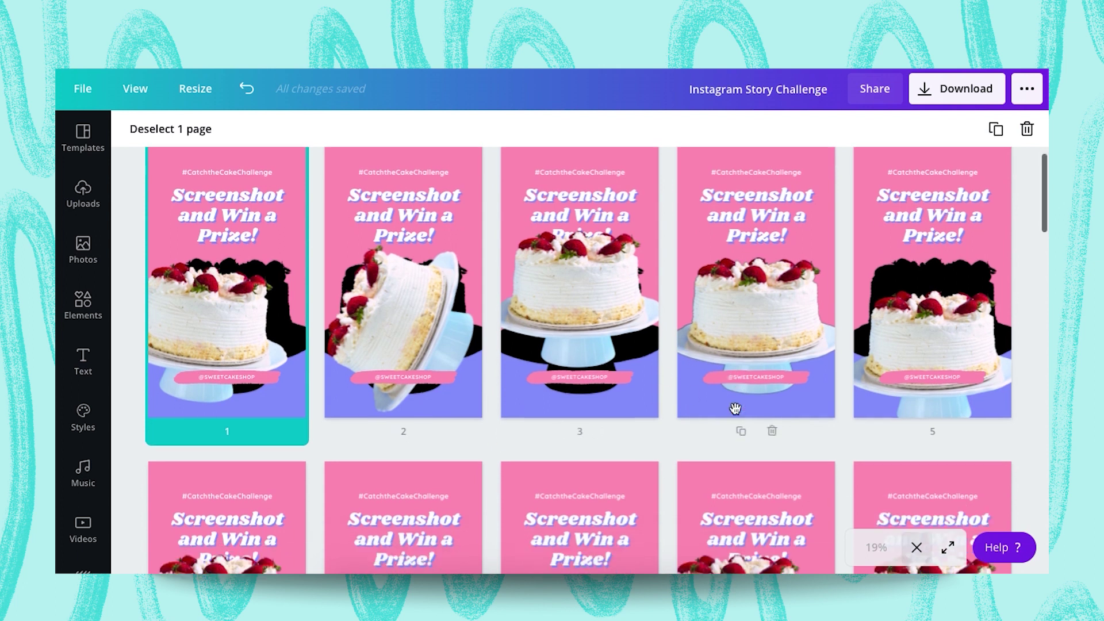
pyautogui.click(917, 550)
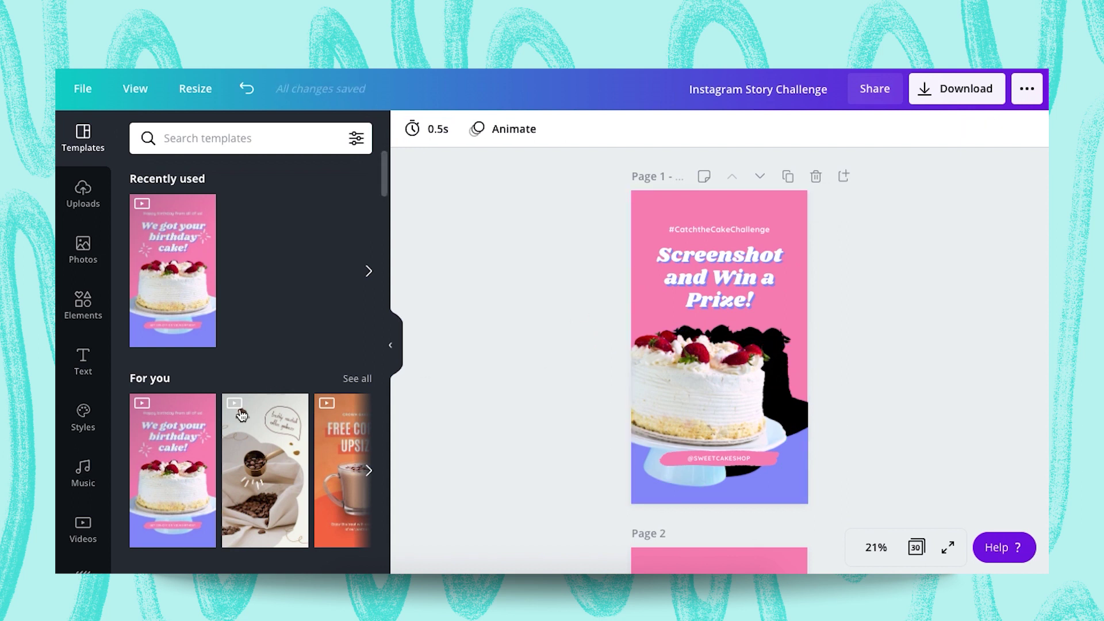
# Search the music library for 'game', preview Nintendo Revolution, and add it to the story
pyautogui.click(85, 476)
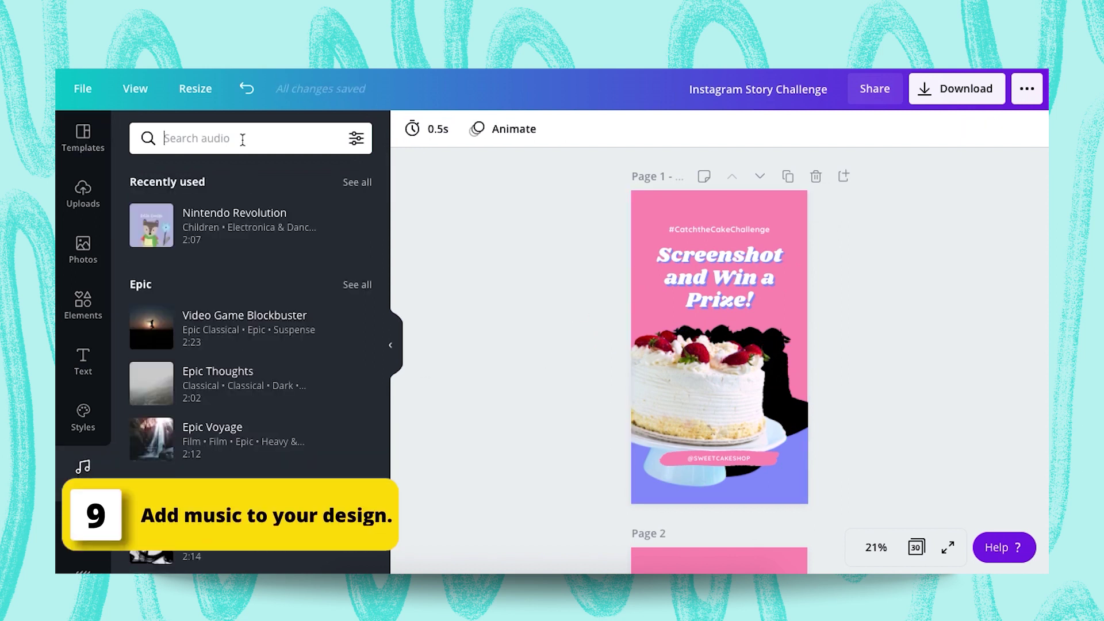
pyautogui.write('game')
pyautogui.press('Return')
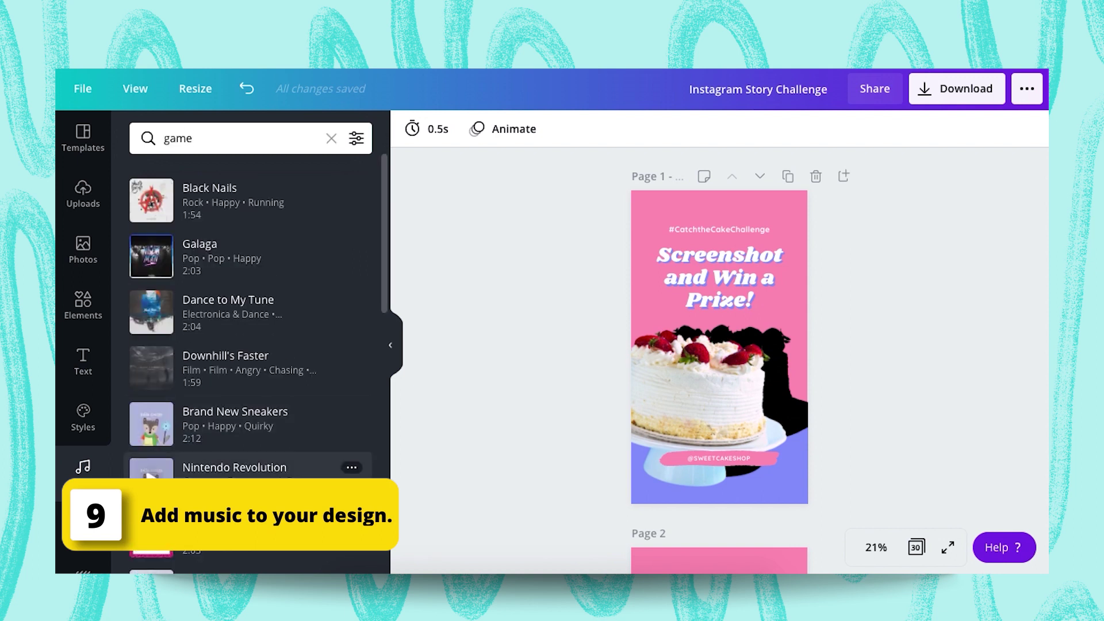
pyautogui.click(152, 482)
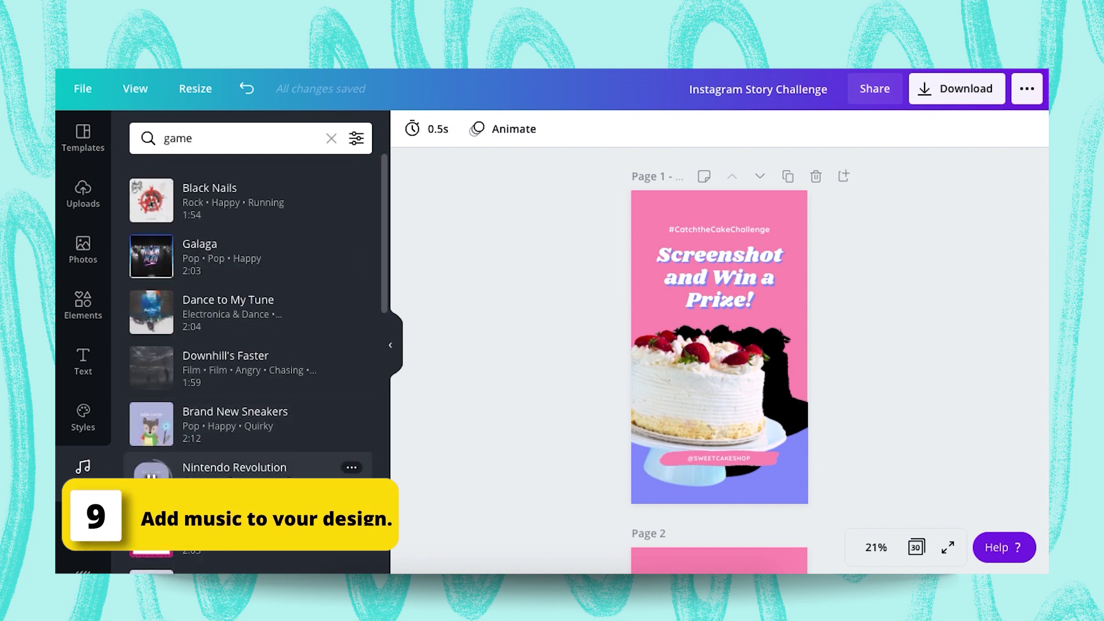
pyautogui.click(153, 483)
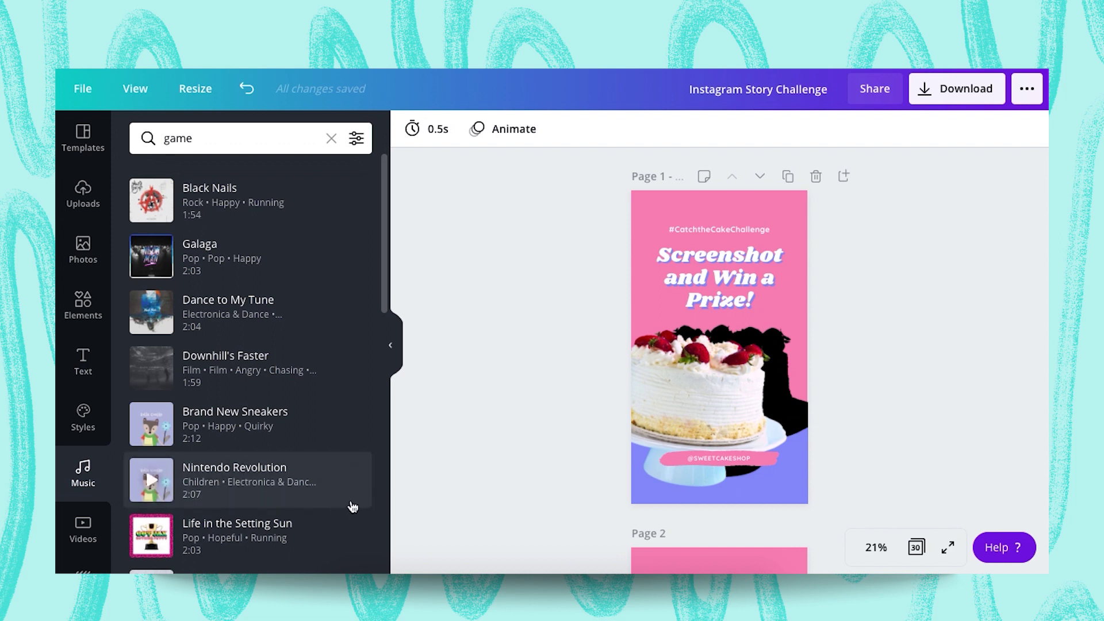
pyautogui.click(215, 489)
# Play the Nintendo Revolution track, then drag its waveform to start around 1:07 in the song
pyautogui.click(414, 130)
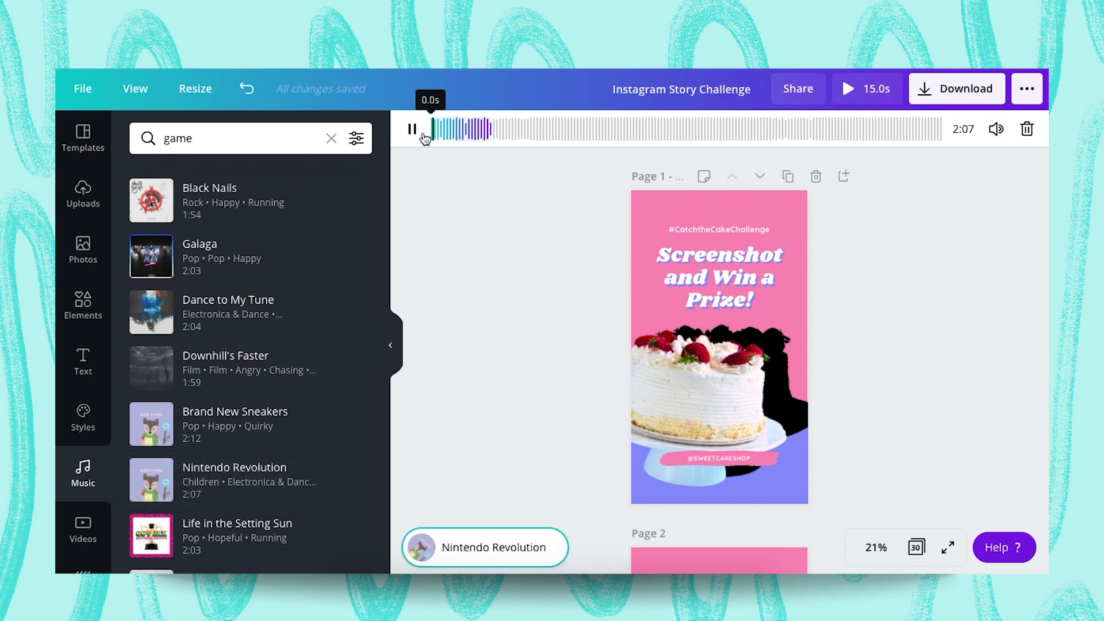
pyautogui.click(414, 130)
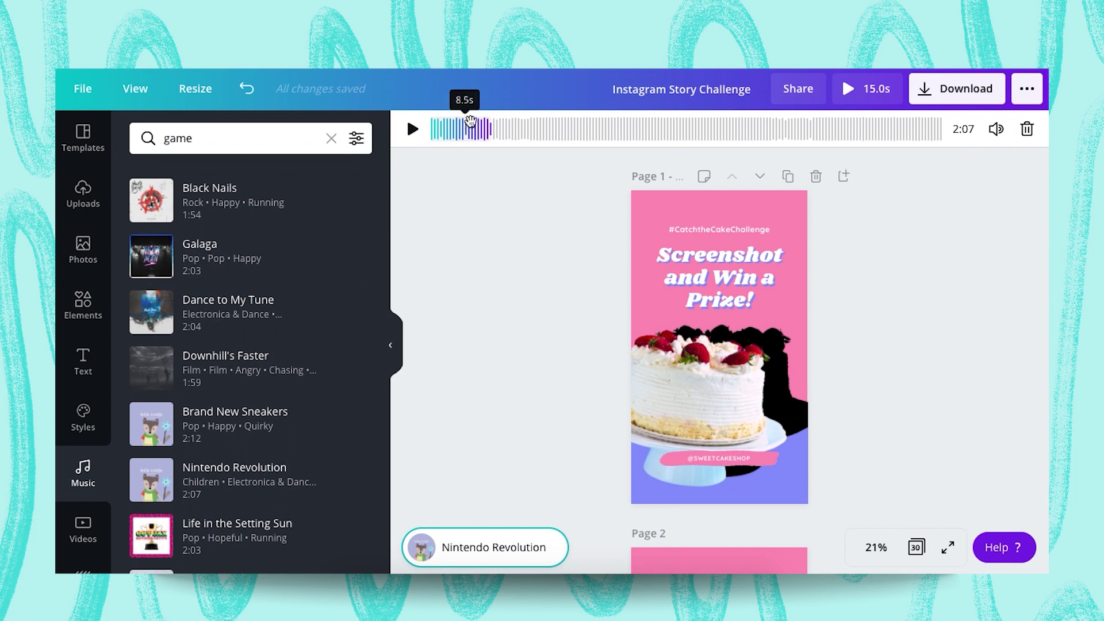
pyautogui.moveTo(462, 131); pyautogui.dragTo(705, 126)
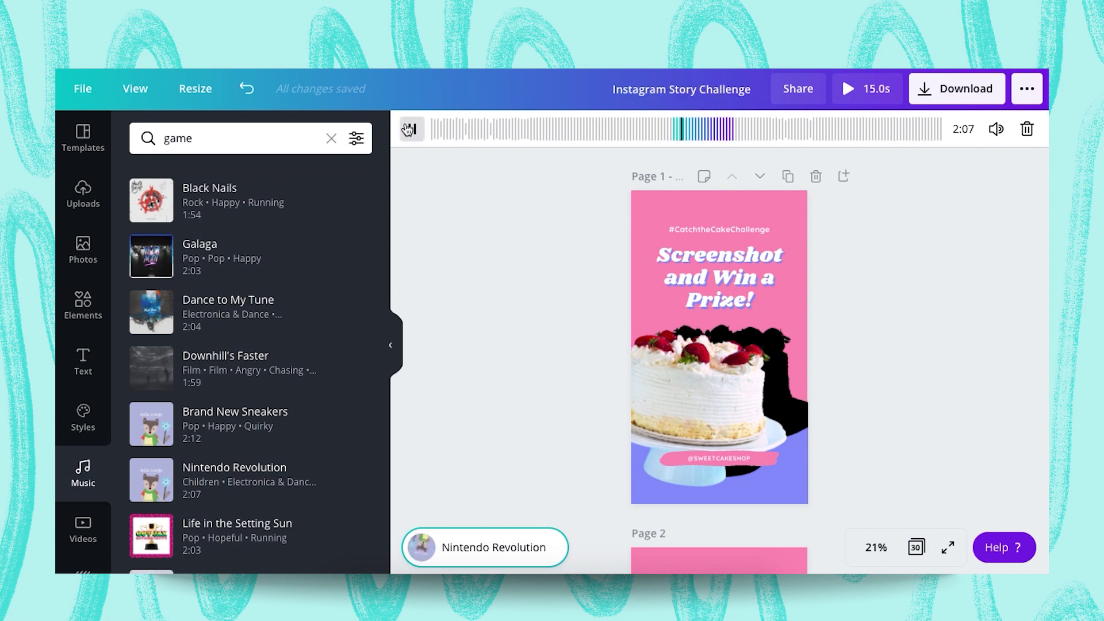
# Clear the 'game' search, scroll the default music categories, and stop the Happy Whistling Ukulele preview
pyautogui.click(332, 139)
pyautogui.scroll(-5, 247, 255)
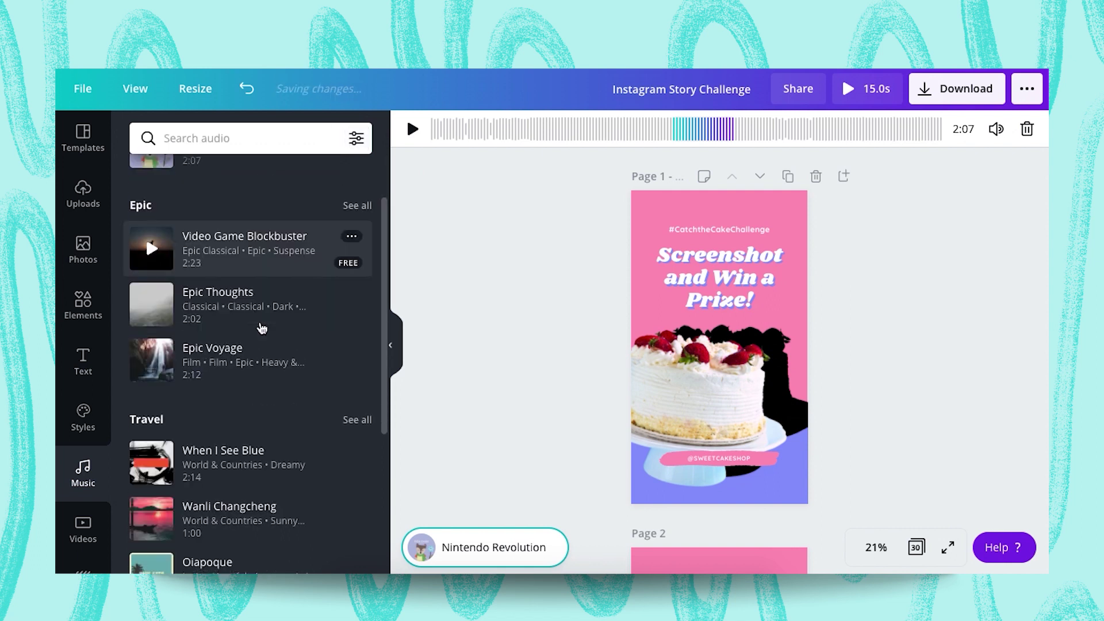
pyautogui.scroll(-10, 261, 327)
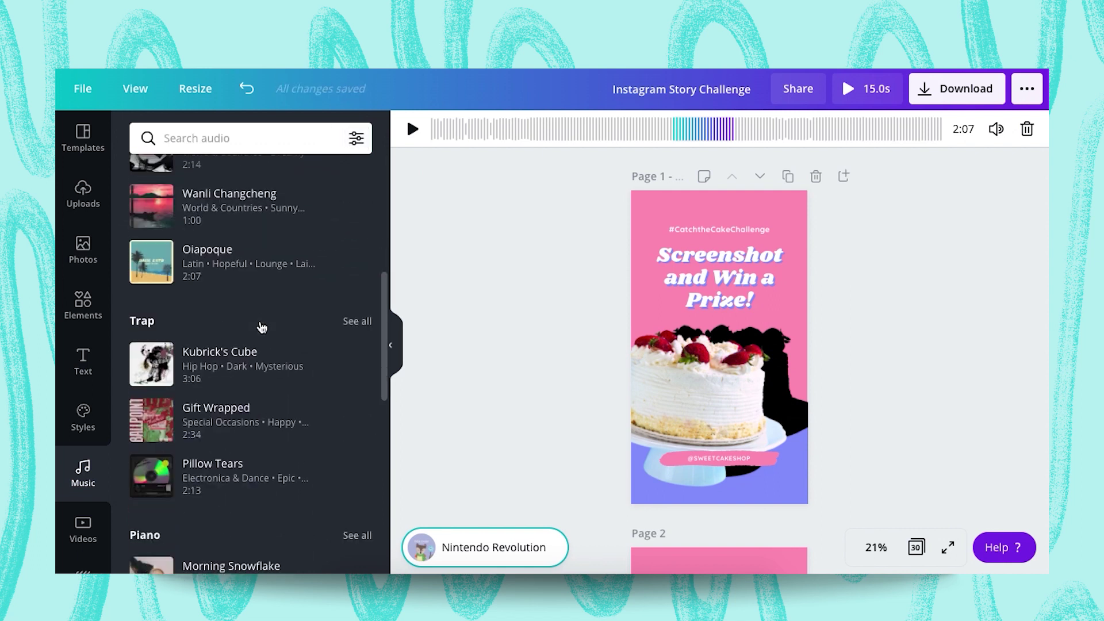
pyautogui.scroll(-3, 261, 325)
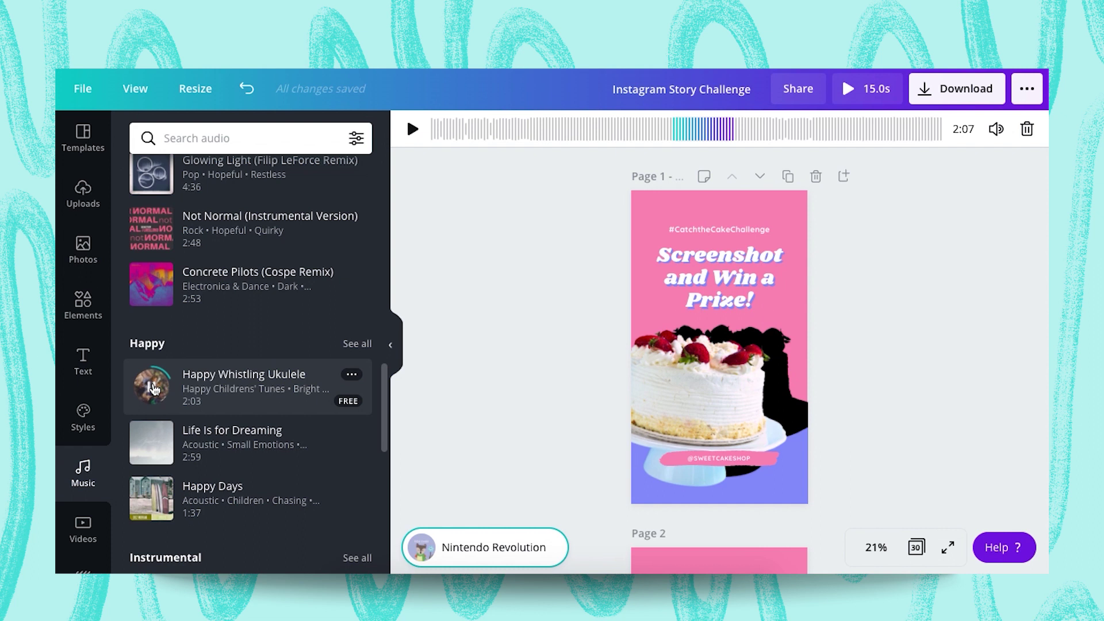
pyautogui.click(154, 390)
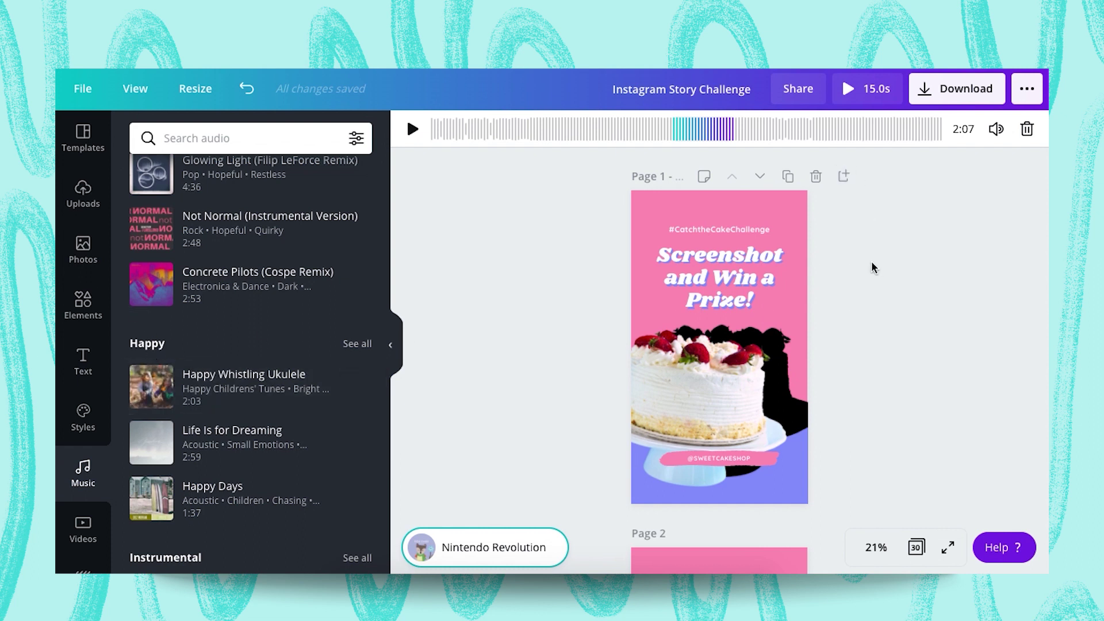
# Deselect the music track and play the full 15-second story in full-screen preview
pyautogui.click(656, 521)
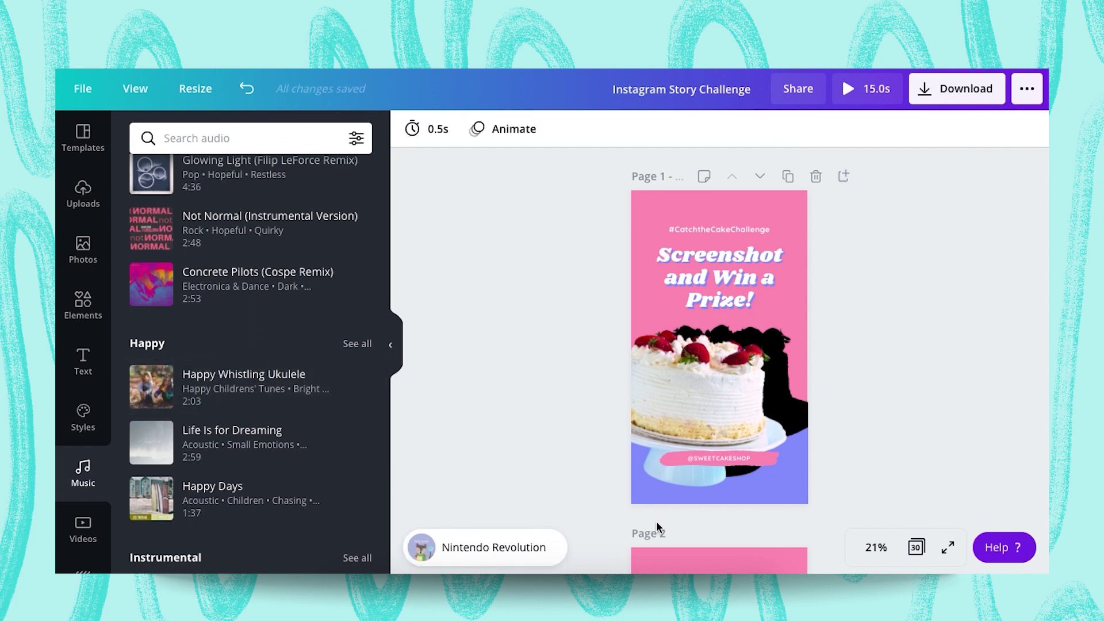
pyautogui.click(850, 91)
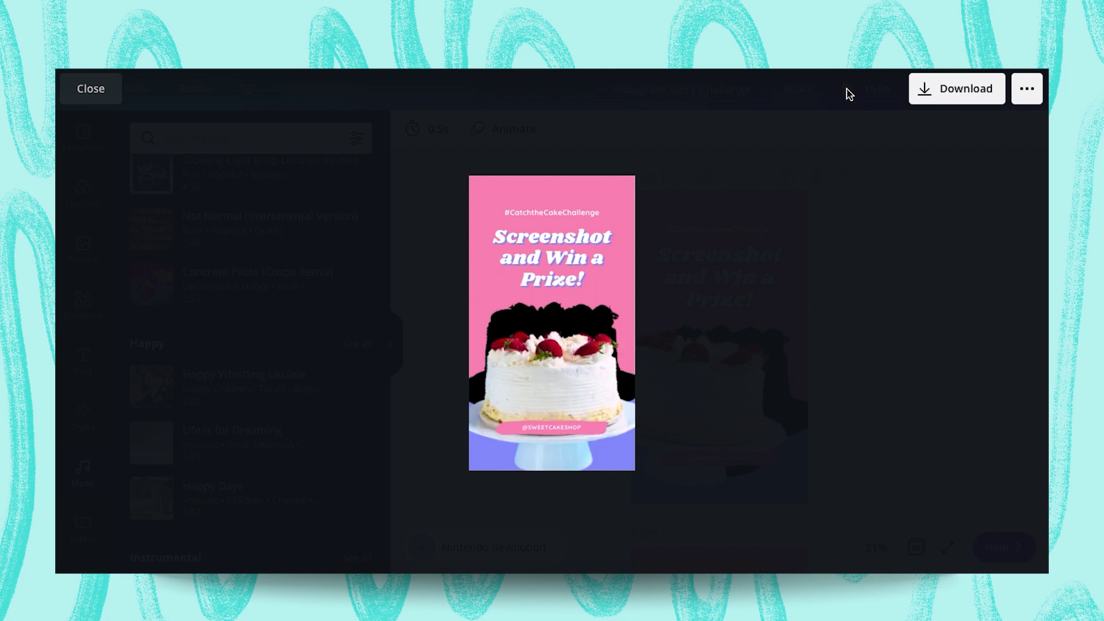
pyautogui.moveTo(498, 351)
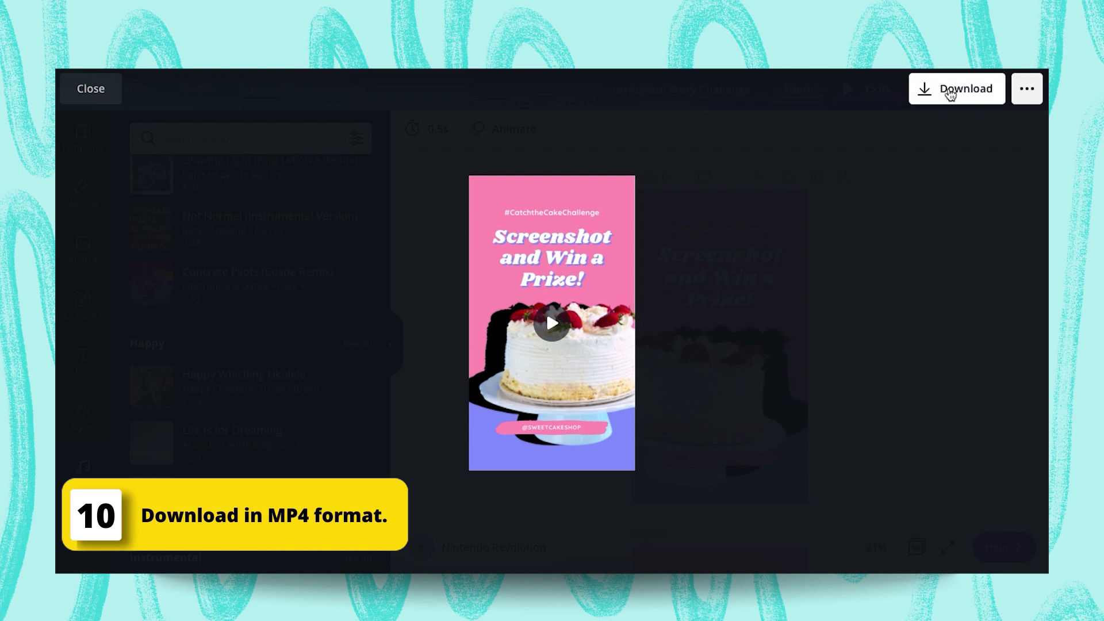
# Show the download options, leaving MP4 Video and all 30 pages selected
pyautogui.click(971, 89)
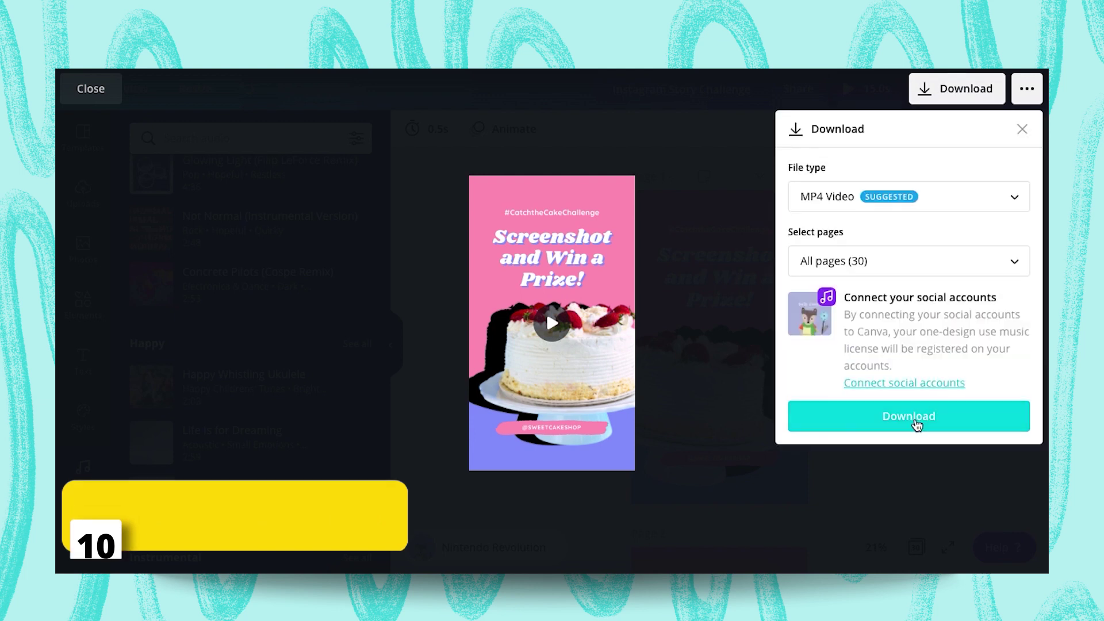